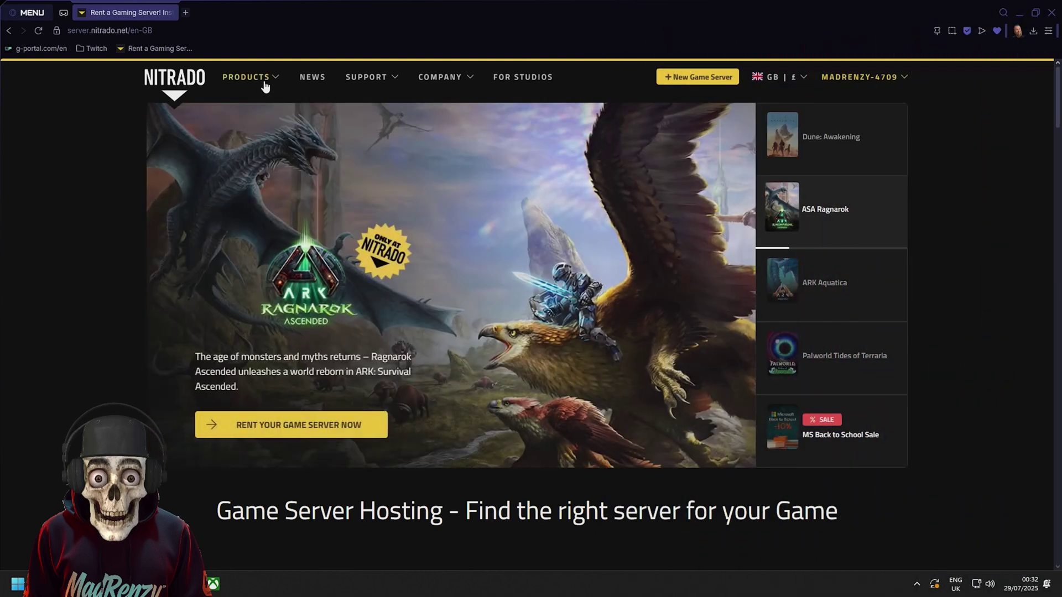
Step: Open the game hosting catalogue and pick Farming Simulator 25 to view its 4, 6 and 8-slot packages
{"action": "mouse_move", "coordinate": [265, 84]}
{"action": "left_click", "coordinate": [265, 119]}
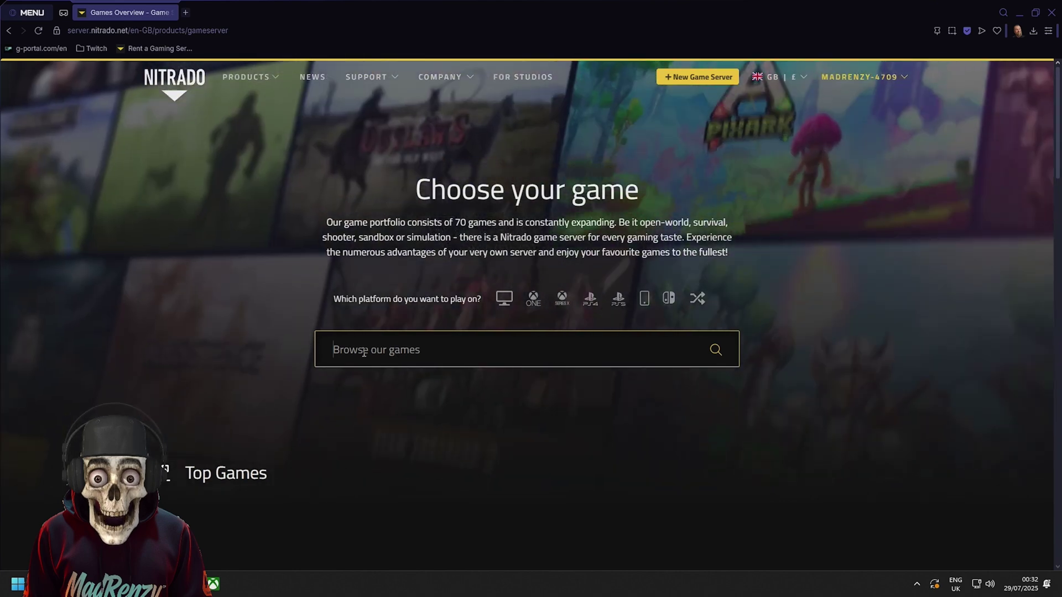
{"action": "scroll", "coordinate": [362, 354], "scroll_direction": "down", "scroll_amount": 3}
{"action": "scroll", "coordinate": [601, 421], "scroll_direction": "down", "scroll_amount": 2}
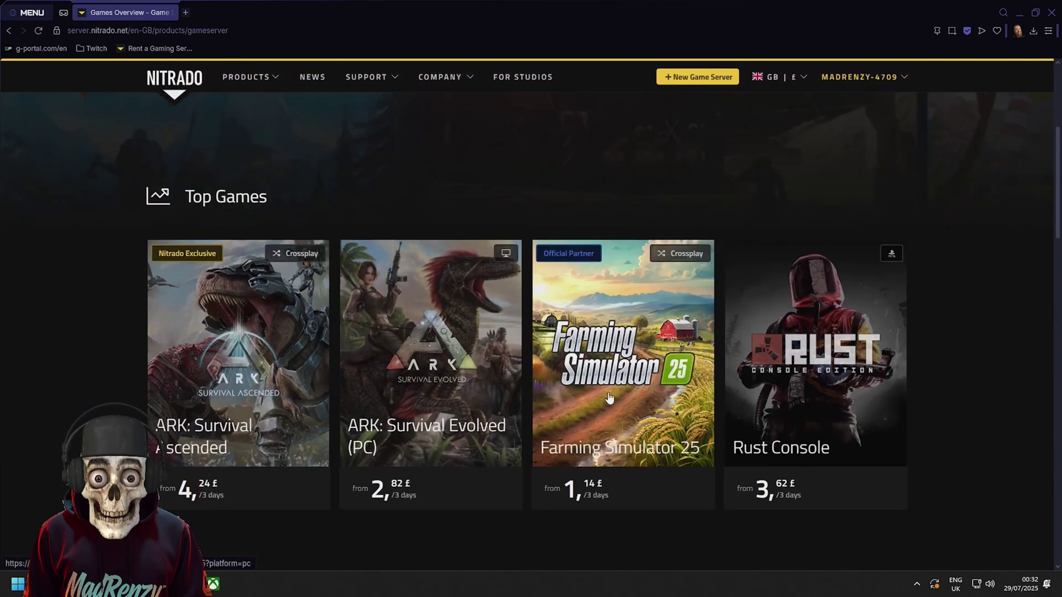
{"action": "left_click", "coordinate": [615, 373]}
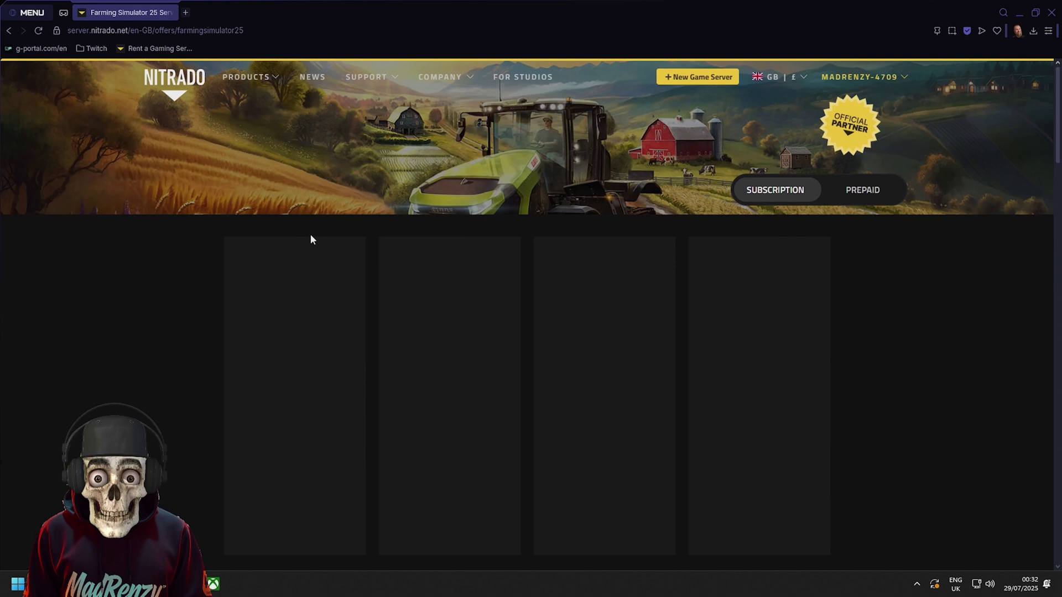
{"action": "scroll", "coordinate": [380, 271], "scroll_direction": "down", "scroll_amount": 1}
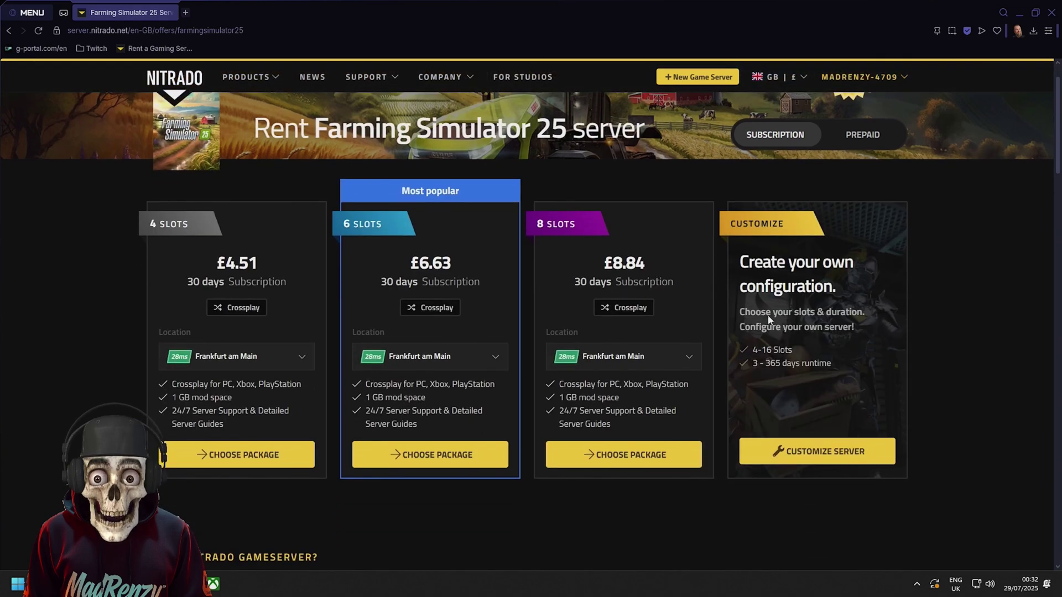
Step: Start a custom package and compare slot and runtime prices, ending at 4 slots, 3 days for £1.15
{"action": "left_click", "coordinate": [791, 457]}
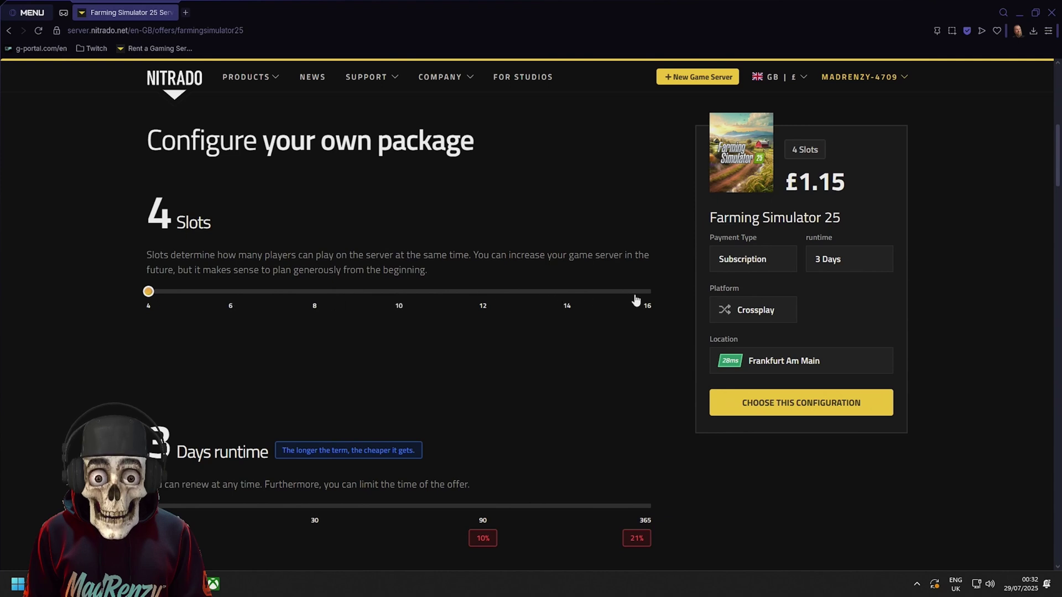
{"action": "left_click_drag", "start_coordinate": [148, 291], "coordinate": [111, 302]}
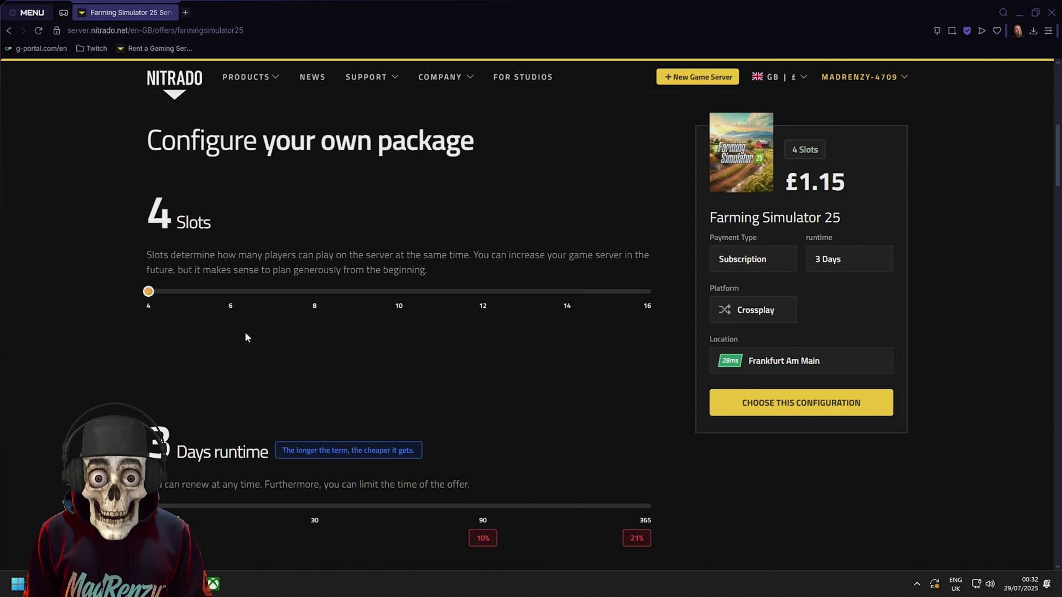
{"action": "scroll", "coordinate": [247, 337], "scroll_direction": "down", "scroll_amount": 2}
{"action": "left_click_drag", "start_coordinate": [178, 396], "coordinate": [660, 403]}
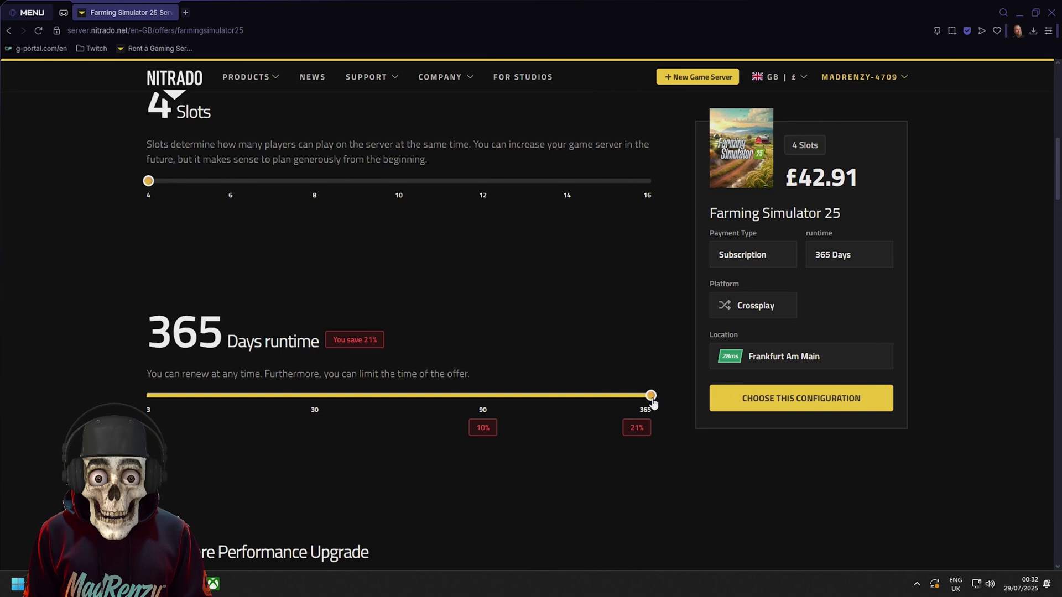
{"action": "left_click", "coordinate": [526, 399]}
{"action": "left_click", "coordinate": [322, 398]}
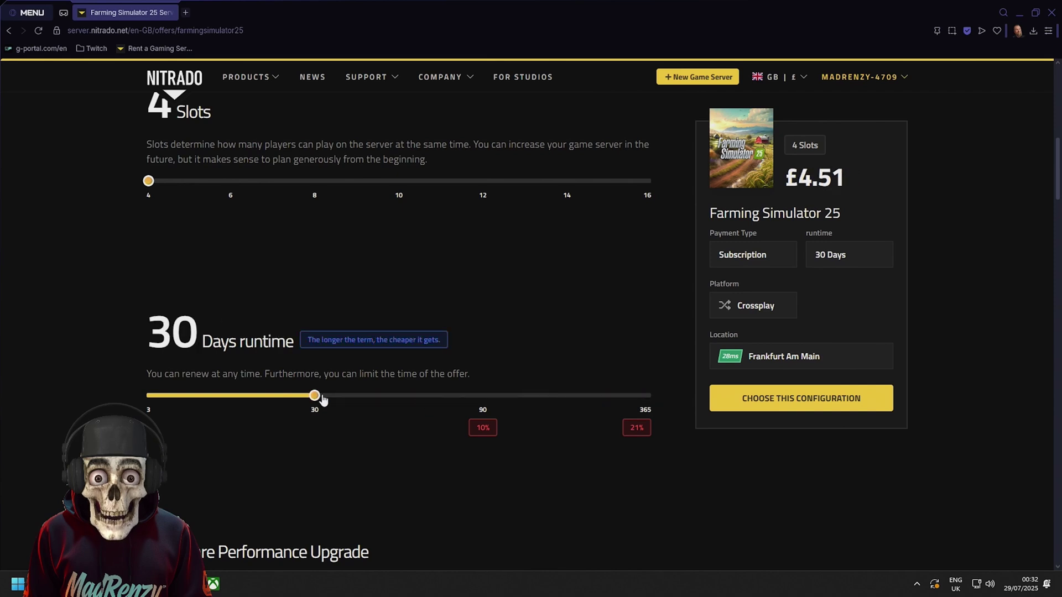
{"action": "left_click_drag", "start_coordinate": [323, 399], "coordinate": [139, 401]}
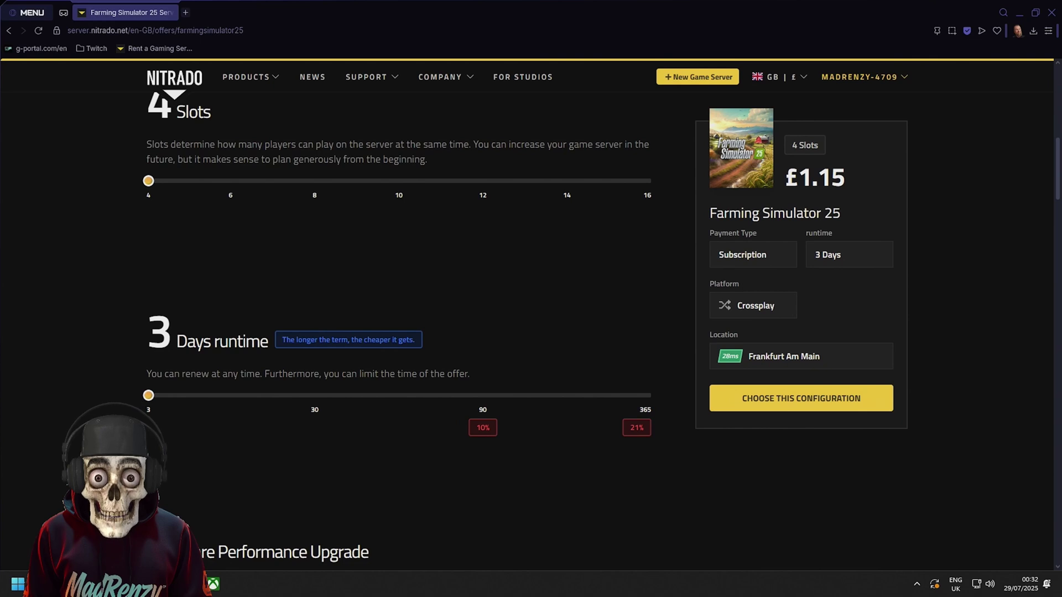
{"action": "scroll", "coordinate": [129, 413], "scroll_direction": "down", "scroll_amount": 6}
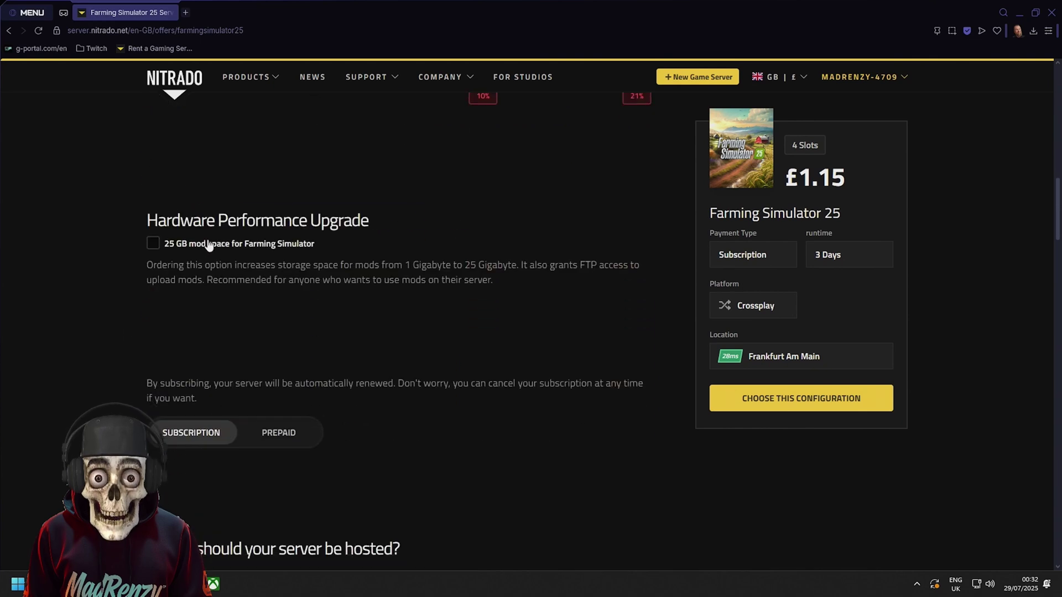
Step: Include the 25 GB mod space option in the package
{"action": "left_click", "coordinate": [154, 245]}
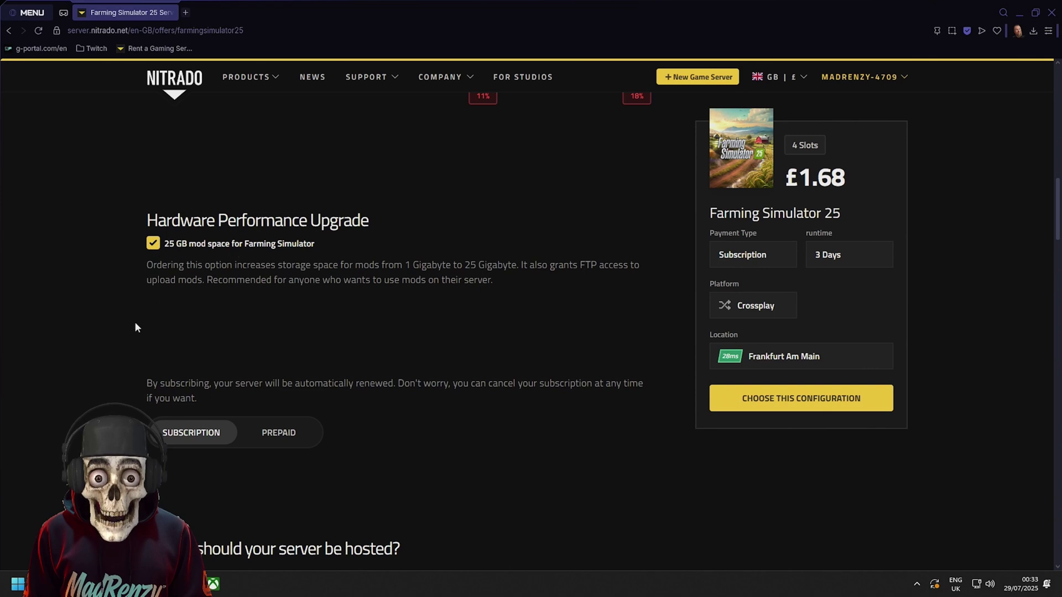
{"action": "left_click", "coordinate": [154, 245]}
{"action": "left_click", "coordinate": [158, 245]}
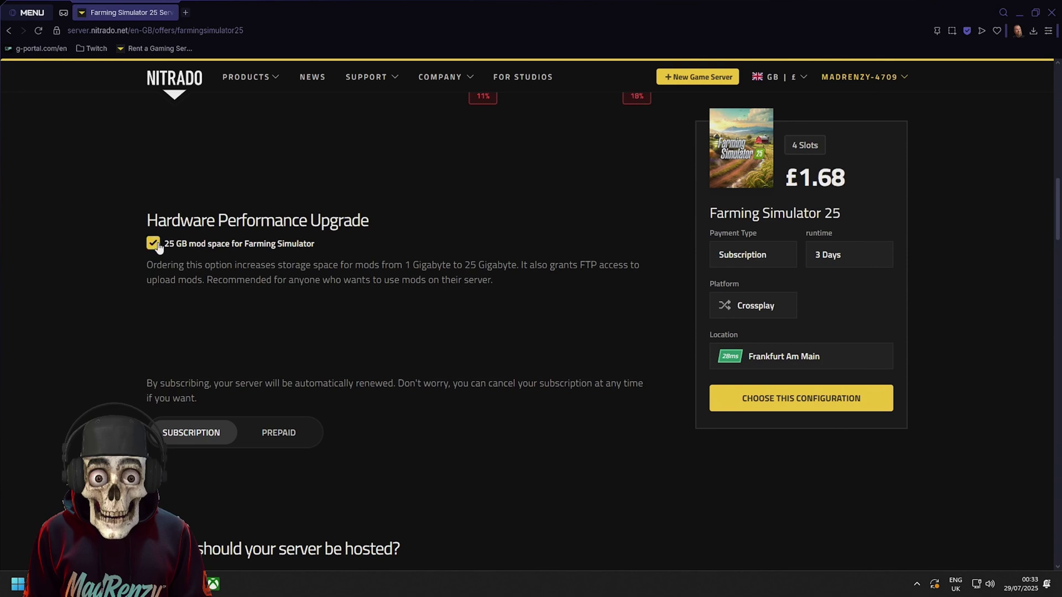
{"action": "left_click", "coordinate": [158, 245]}
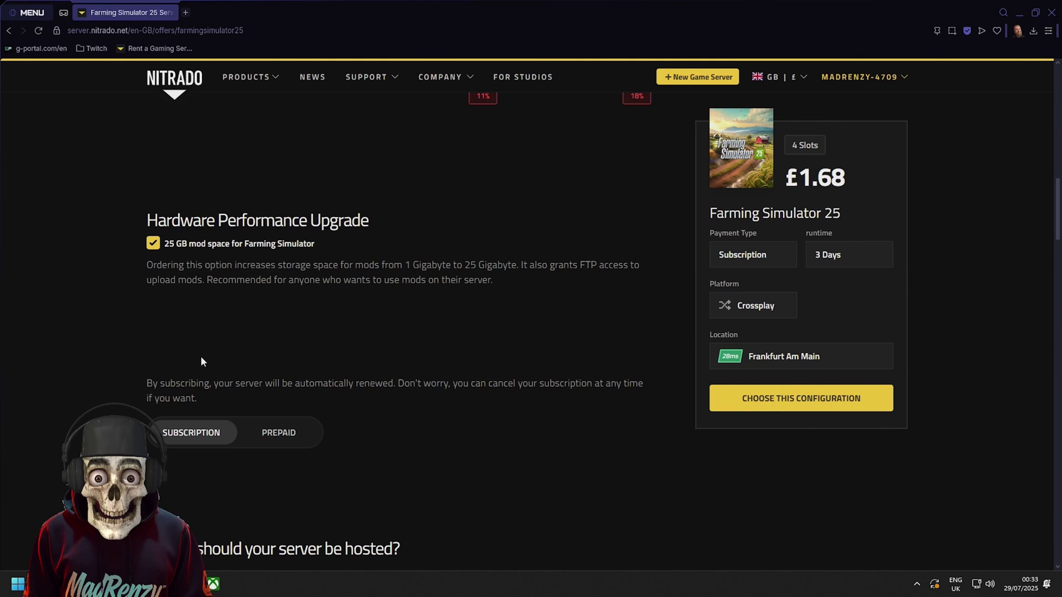
Step: Choose London as the server location
{"action": "scroll", "coordinate": [202, 358], "scroll_direction": "down", "scroll_amount": 2}
{"action": "scroll", "coordinate": [445, 370], "scroll_direction": "down", "scroll_amount": 1}
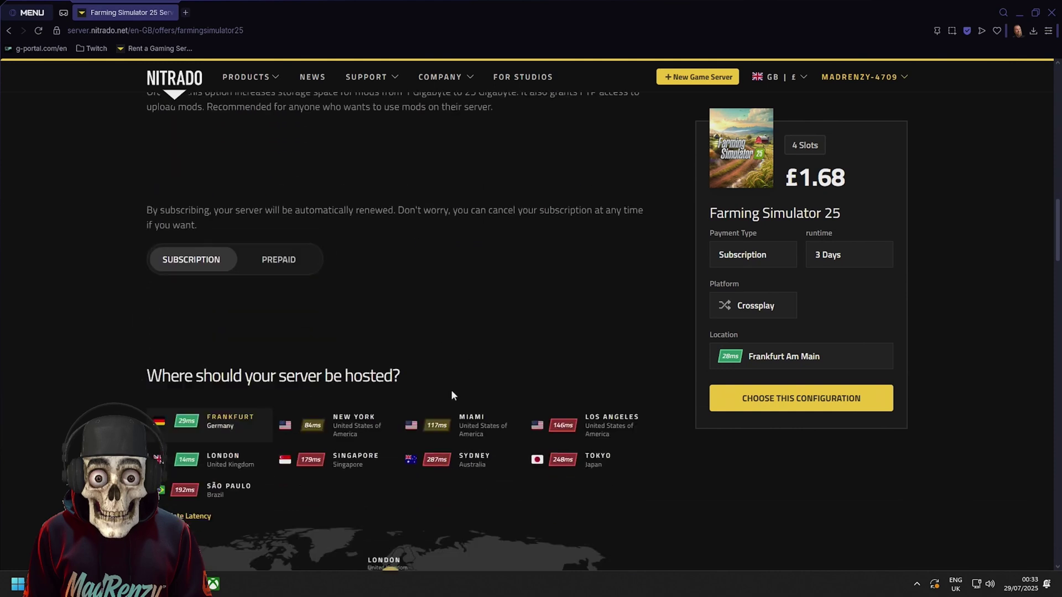
{"action": "scroll", "coordinate": [452, 395], "scroll_direction": "down", "scroll_amount": 1}
{"action": "left_click", "coordinate": [227, 412]}
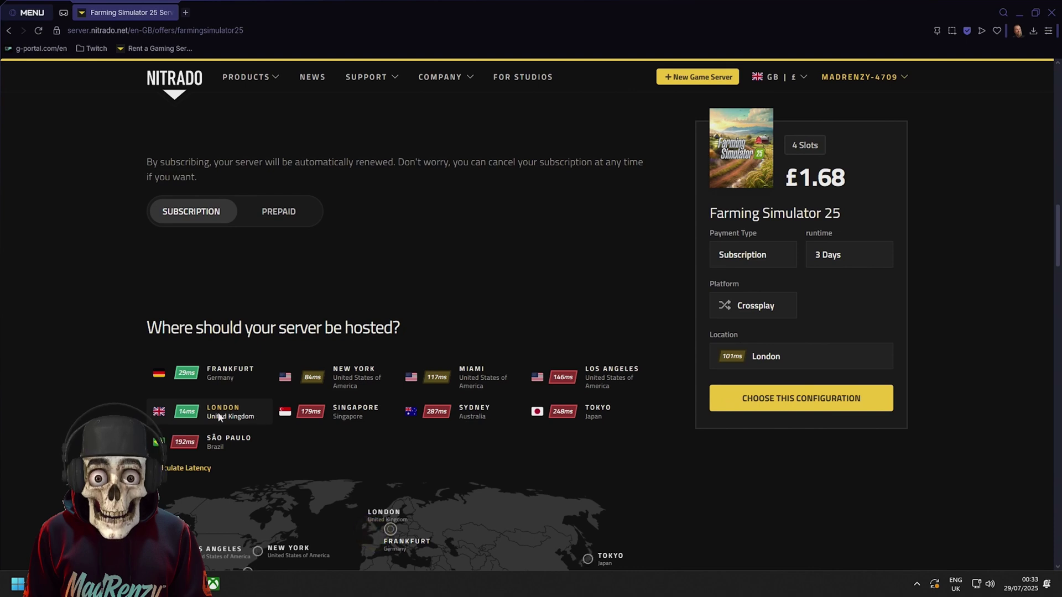
{"action": "scroll", "coordinate": [300, 448], "scroll_direction": "down", "scroll_amount": 2}
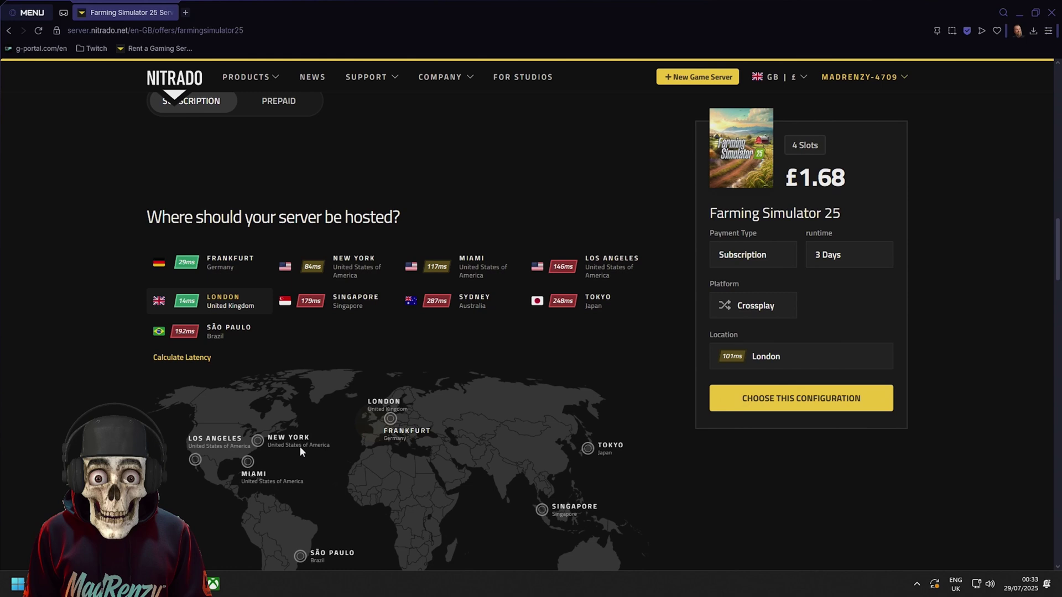
{"action": "scroll", "coordinate": [299, 446], "scroll_direction": "down", "scroll_amount": 5}
Step: Check out with Nitrado wallet and United Kingdom, placing the £1.68 order
{"action": "left_click", "coordinate": [741, 399]}
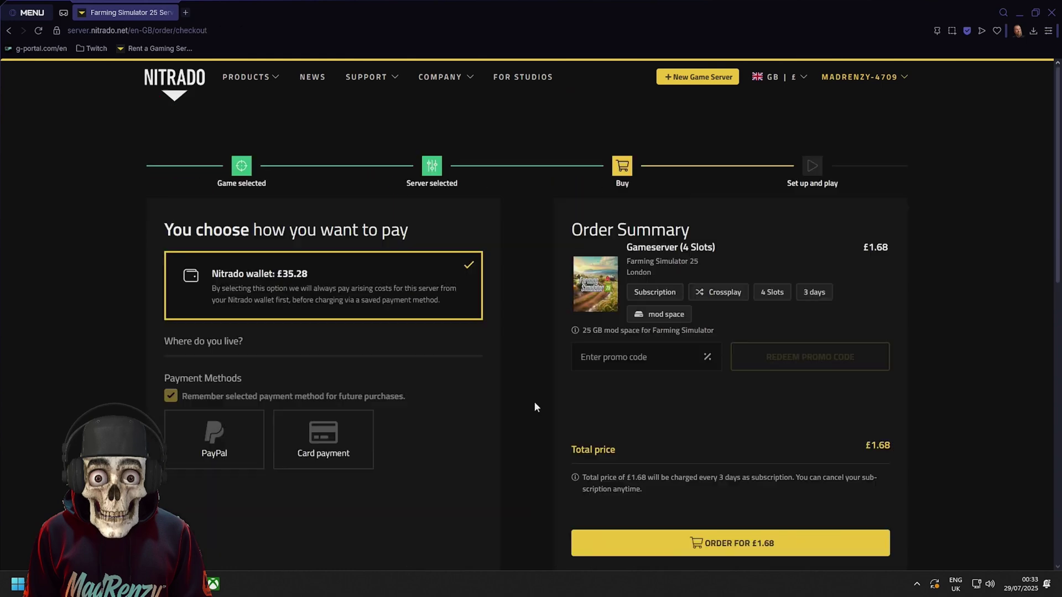
{"action": "scroll", "coordinate": [346, 375], "scroll_direction": "down", "scroll_amount": 1}
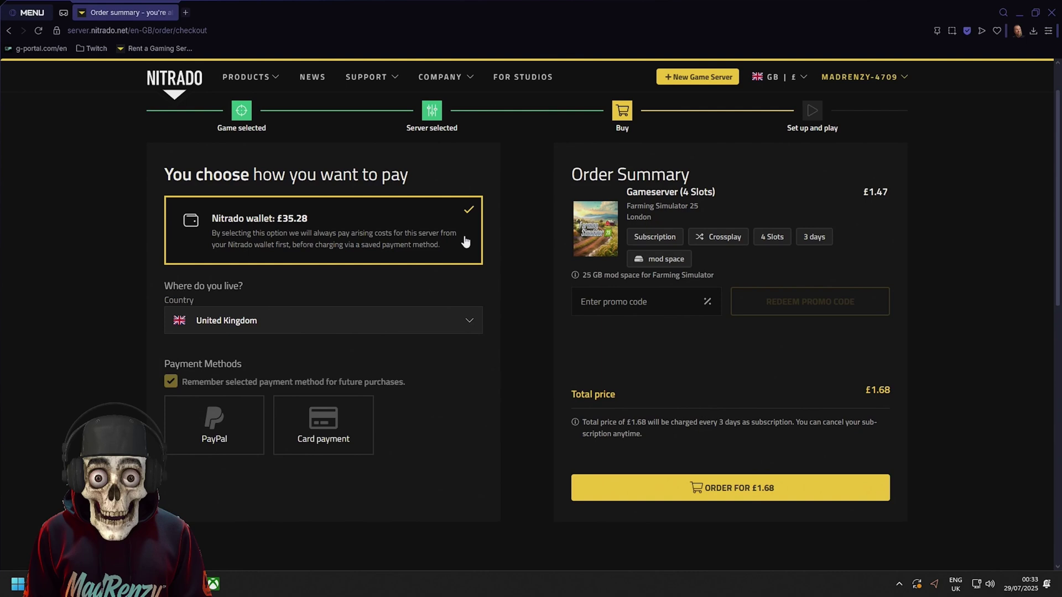
{"action": "mouse_move", "coordinate": [864, 85]}
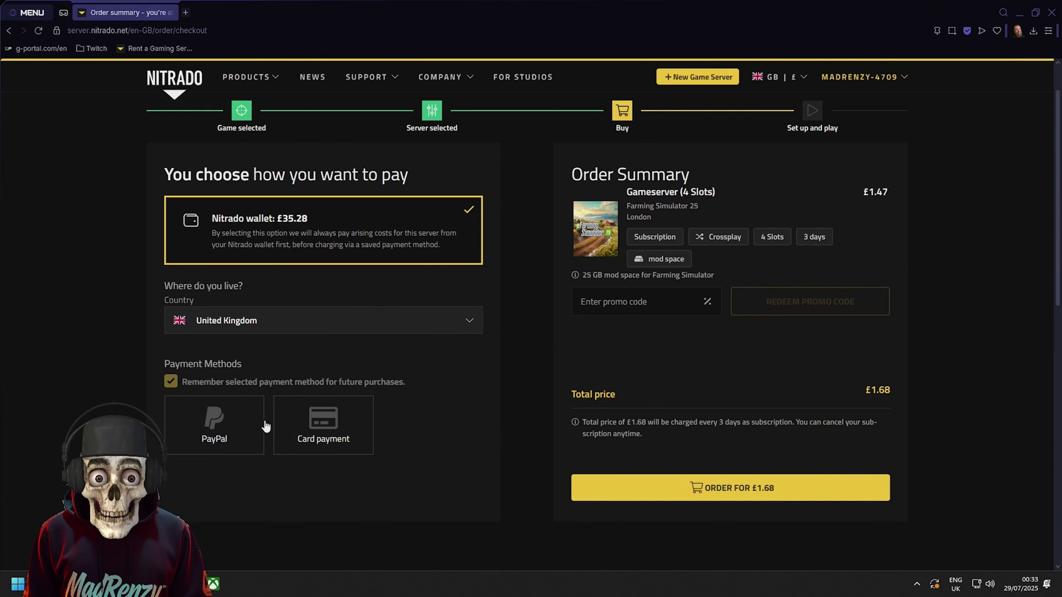
{"action": "left_click", "coordinate": [624, 302]}
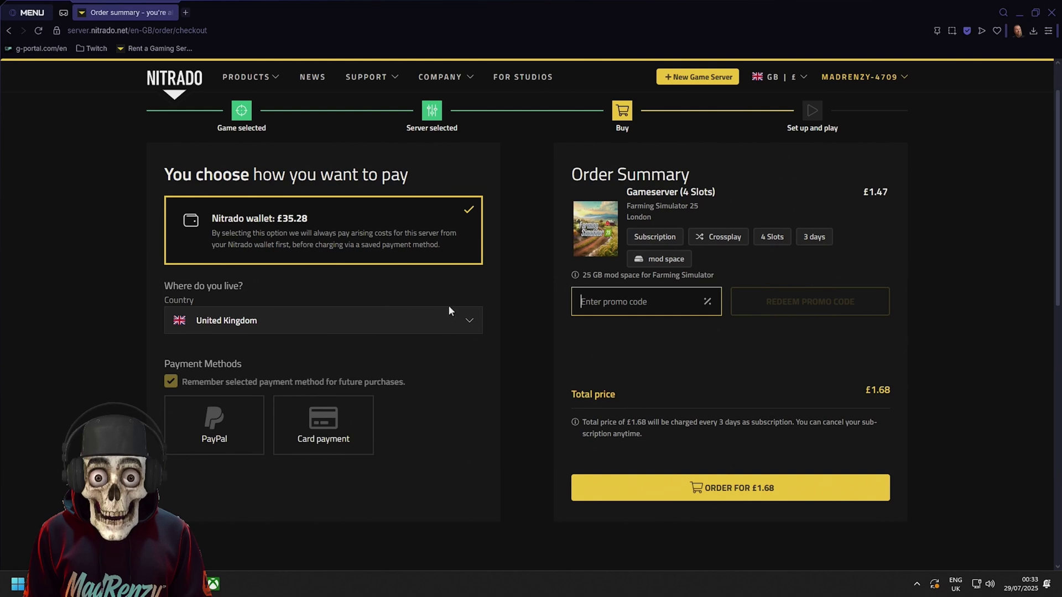
{"action": "left_click", "coordinate": [688, 498]}
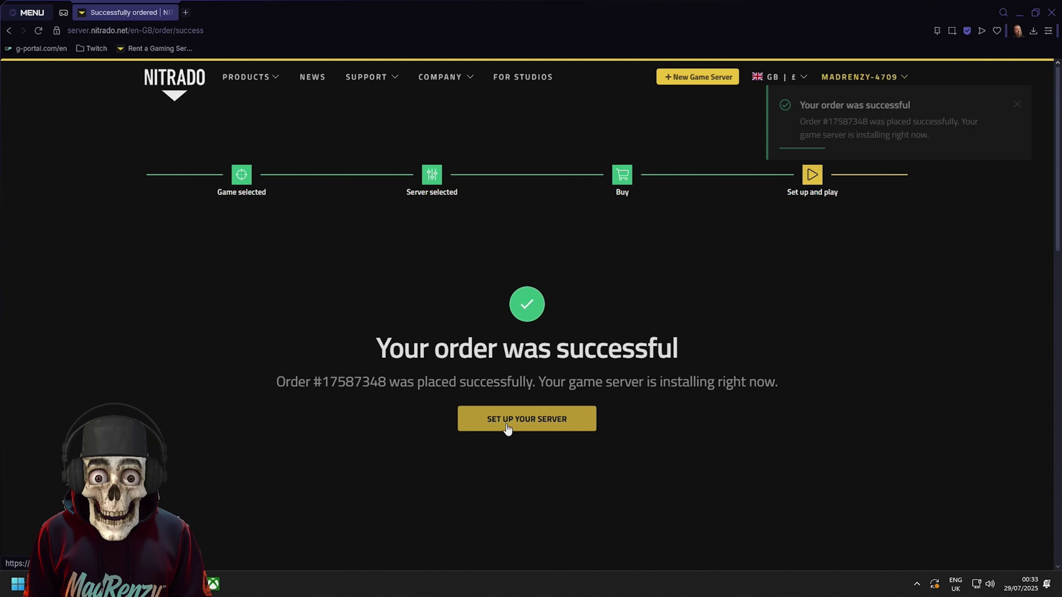
Step: Go to the game server list to set up the newly ordered Farming Simulator 25 server
{"action": "left_click", "coordinate": [507, 429]}
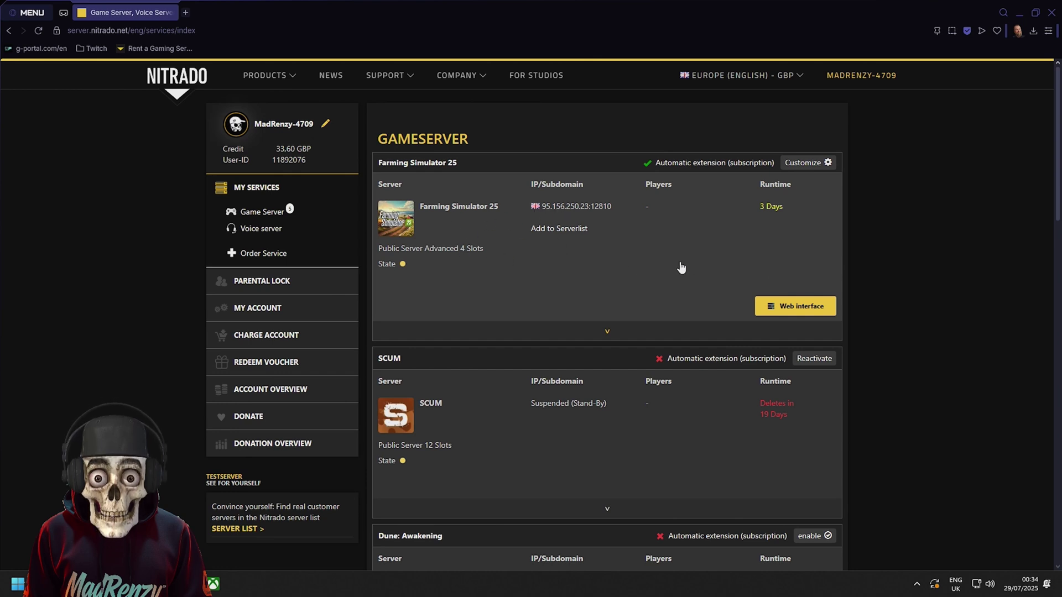
Step: Expand the Farming Simulator 25 entry and look at its runtime extension options
{"action": "left_click", "coordinate": [599, 332]}
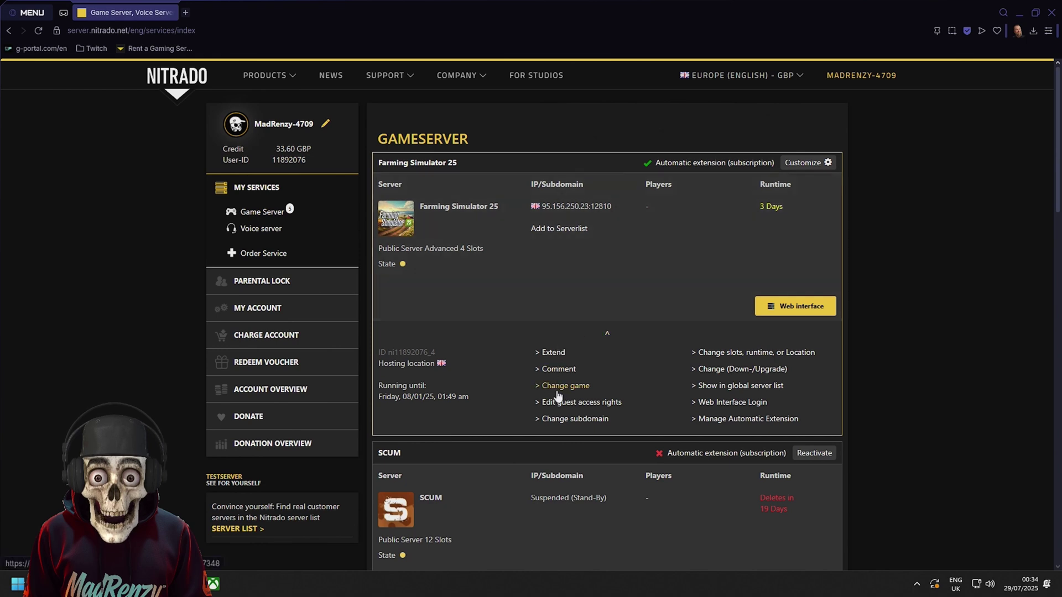
{"action": "left_click", "coordinate": [556, 356]}
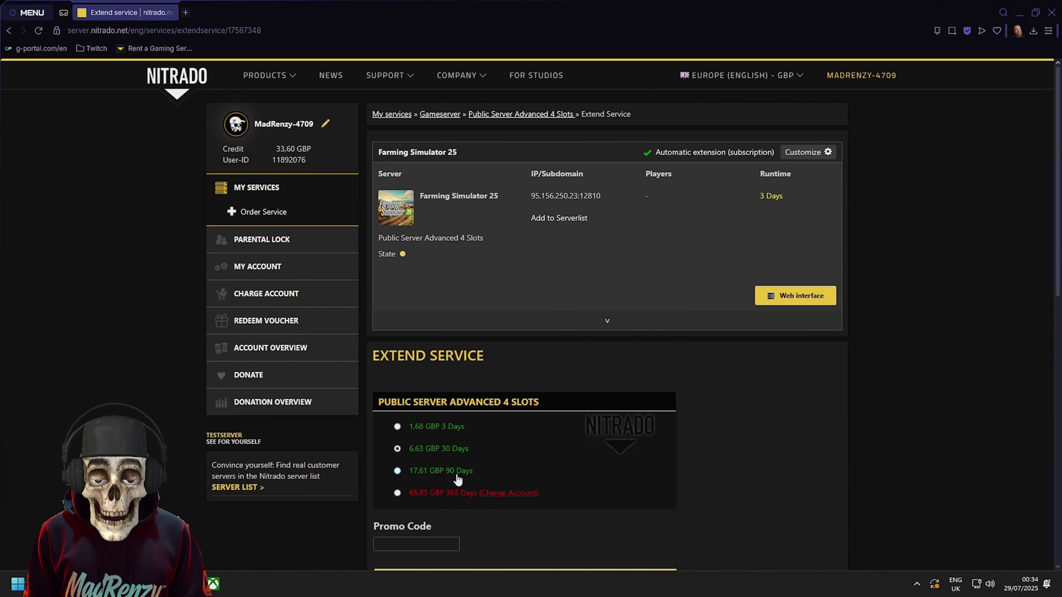
{"action": "scroll", "coordinate": [438, 481], "scroll_direction": "down", "scroll_amount": 1}
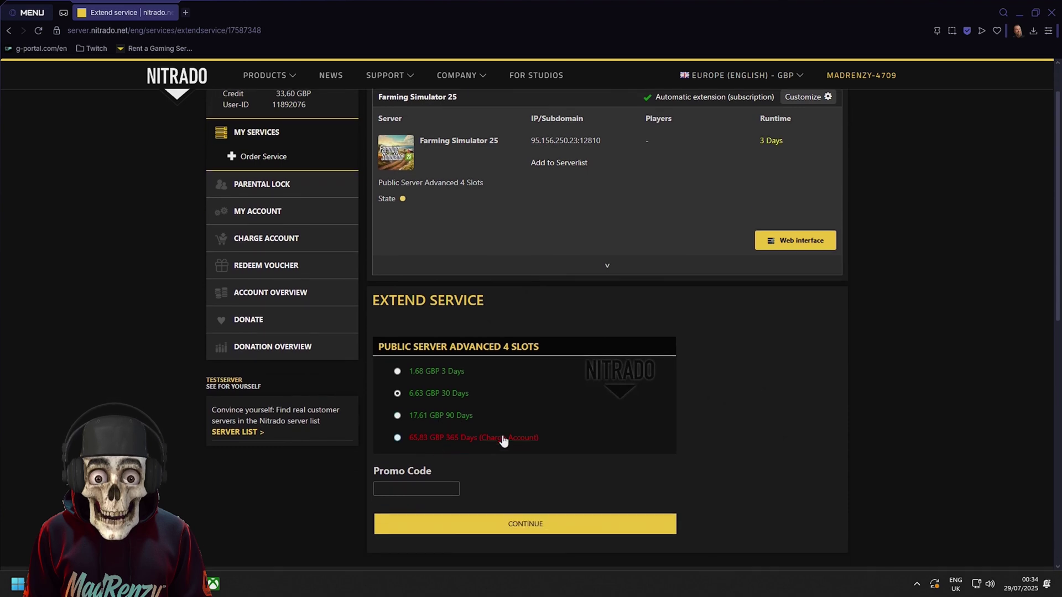
{"action": "scroll", "coordinate": [489, 331], "scroll_direction": "up", "scroll_amount": 1}
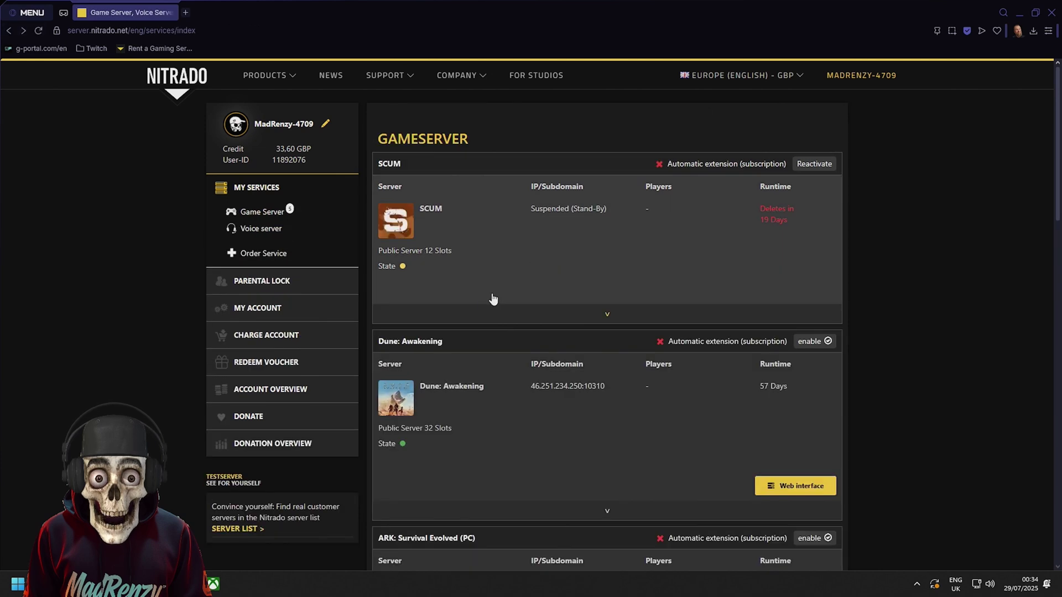
{"action": "scroll", "coordinate": [493, 299], "scroll_direction": "down", "scroll_amount": 6}
Step: Expand the ARK: Survival Evolved entry, then re-expand Farming Simulator 25 showing its 08/01/25 end date
{"action": "left_click", "coordinate": [494, 321]}
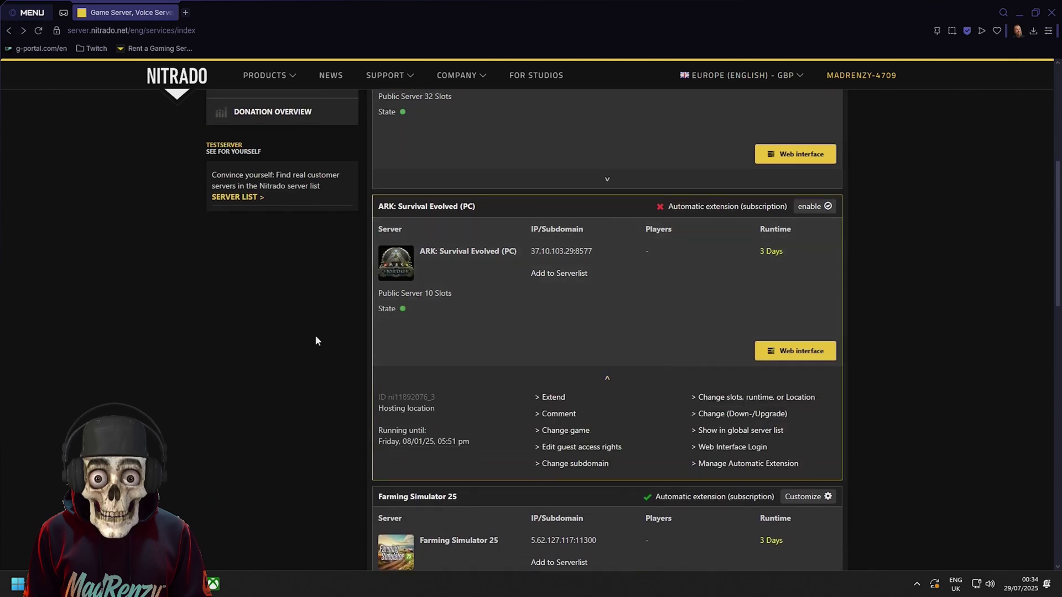
{"action": "scroll", "coordinate": [505, 355], "scroll_direction": "down", "scroll_amount": 5}
{"action": "left_click", "coordinate": [520, 356]}
{"action": "scroll", "coordinate": [536, 372], "scroll_direction": "up", "scroll_amount": 6}
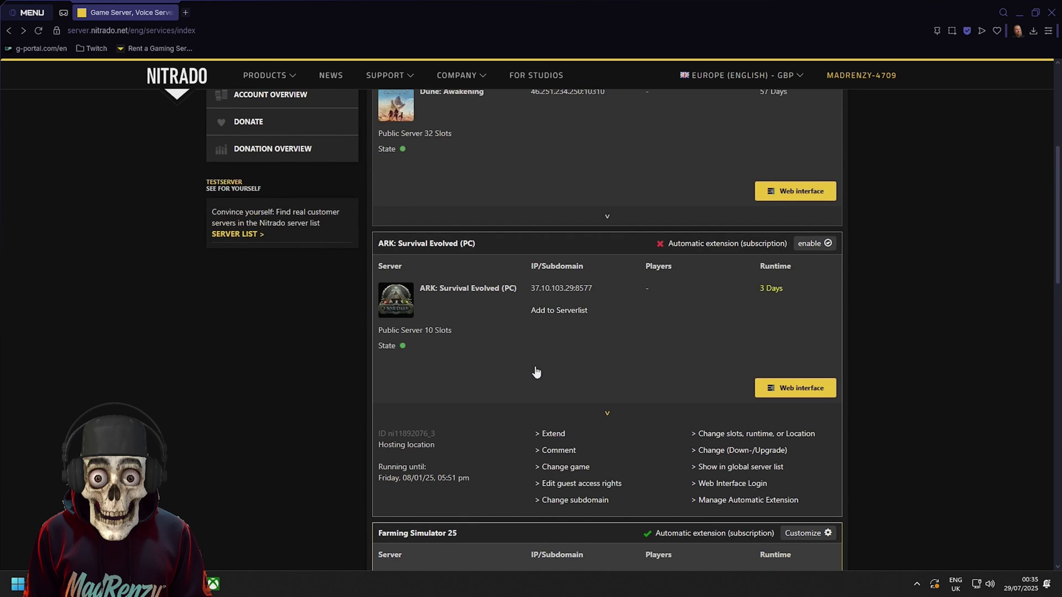
{"action": "scroll", "coordinate": [535, 343], "scroll_direction": "up", "scroll_amount": 4}
{"action": "scroll", "coordinate": [537, 387], "scroll_direction": "down", "scroll_amount": 10}
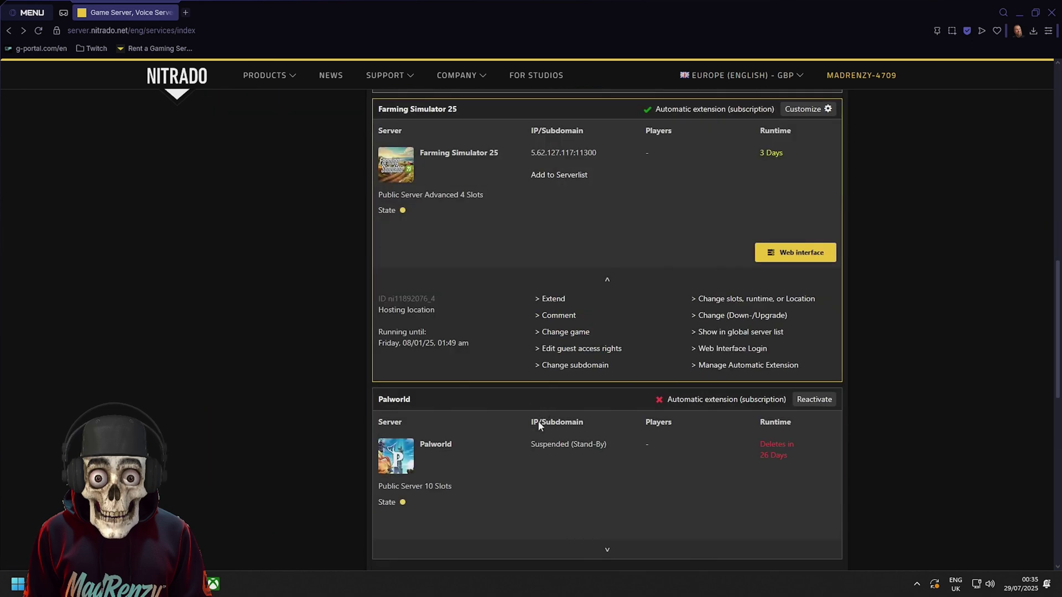
{"action": "left_click", "coordinate": [557, 342]}
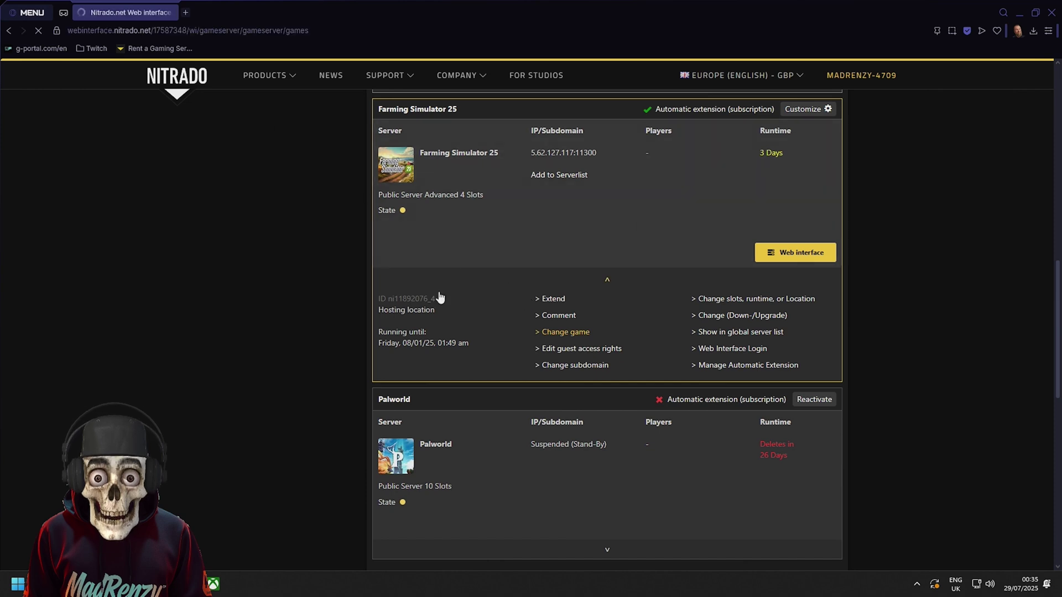
{"action": "scroll", "coordinate": [460, 344], "scroll_direction": "down", "scroll_amount": 5}
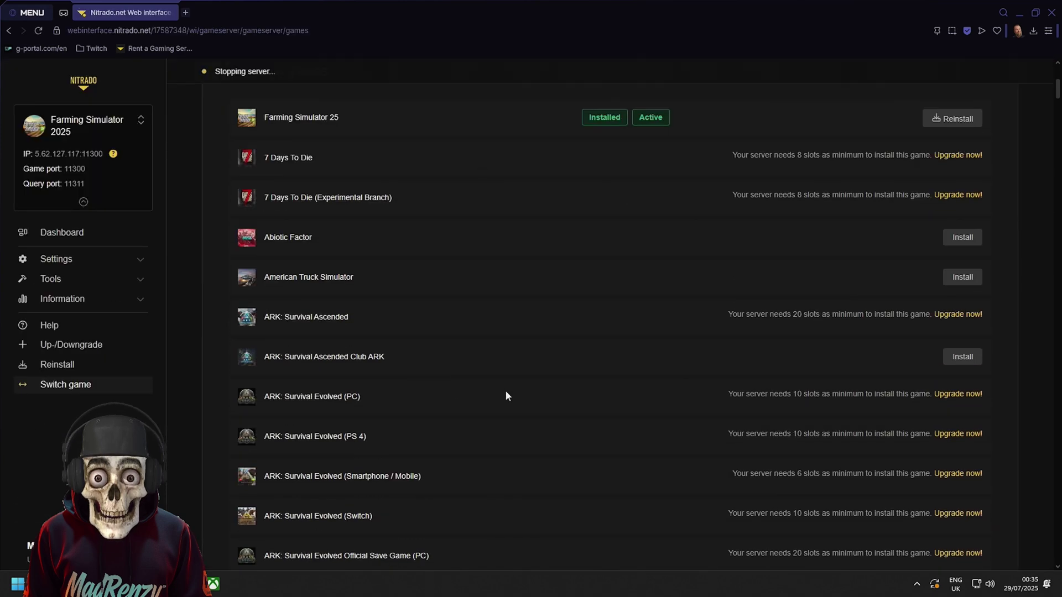
{"action": "scroll", "coordinate": [505, 390], "scroll_direction": "down", "scroll_amount": 5}
{"action": "scroll", "coordinate": [506, 396], "scroll_direction": "down", "scroll_amount": 5}
{"action": "scroll", "coordinate": [686, 348], "scroll_direction": "up", "scroll_amount": 10}
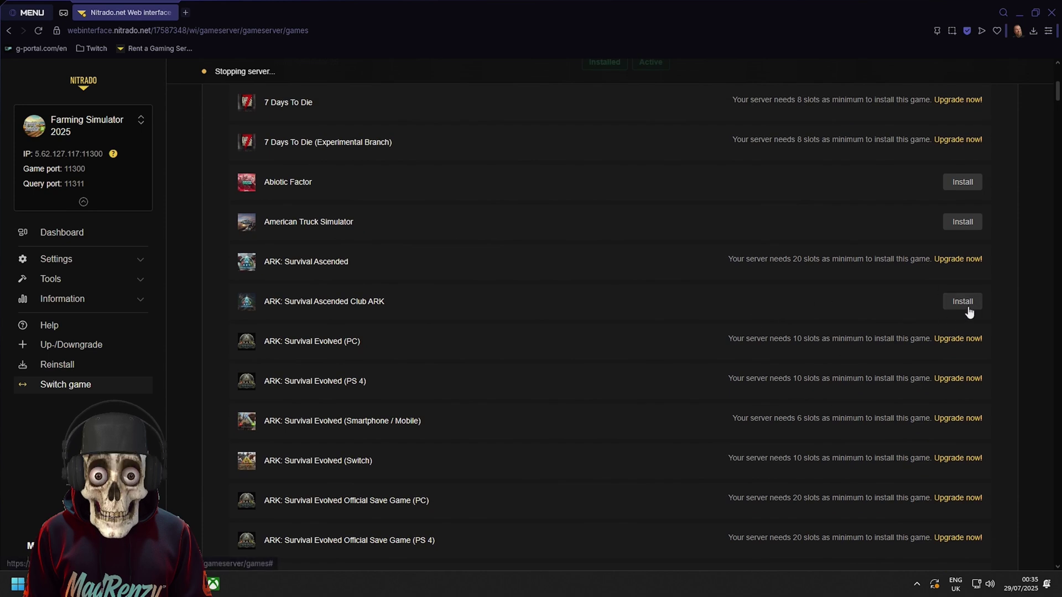
{"action": "scroll", "coordinate": [508, 411], "scroll_direction": "down", "scroll_amount": 5}
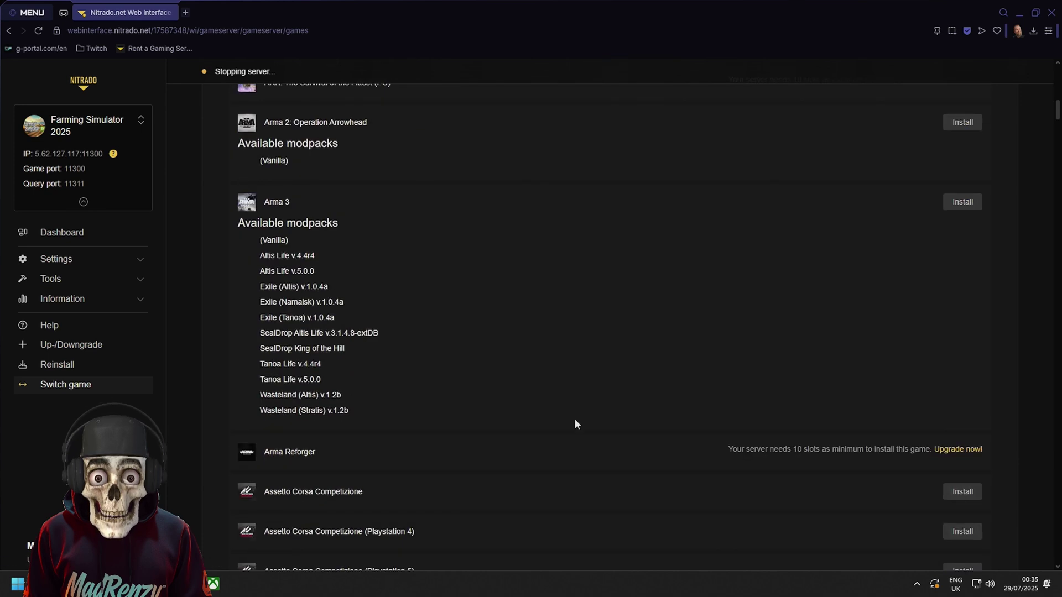
{"action": "scroll", "coordinate": [573, 420], "scroll_direction": "up", "scroll_amount": 5}
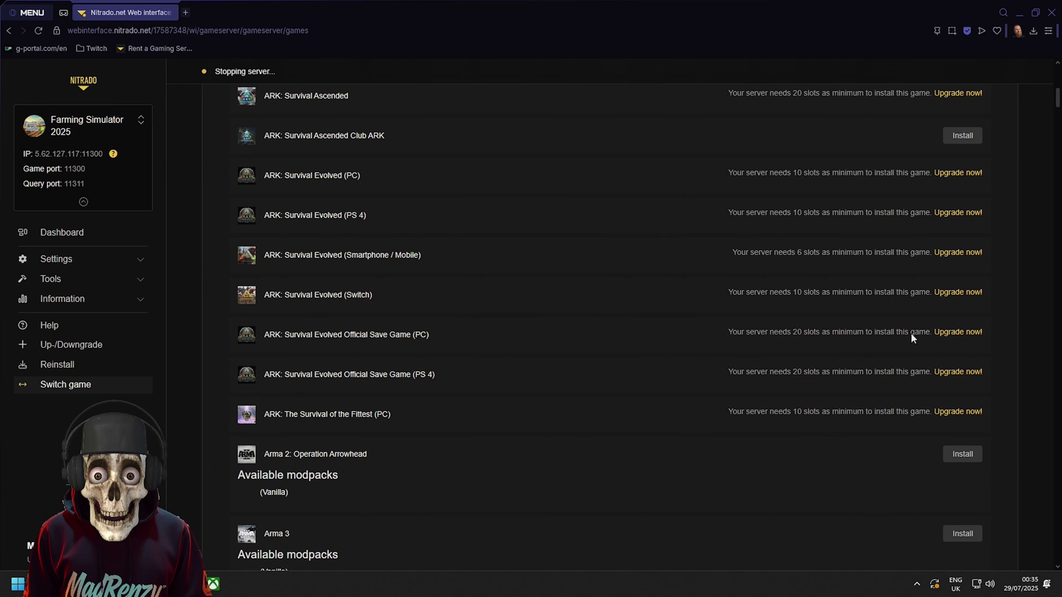
{"action": "scroll", "coordinate": [763, 332], "scroll_direction": "down", "scroll_amount": 4}
{"action": "scroll", "coordinate": [498, 232], "scroll_direction": "up", "scroll_amount": 6}
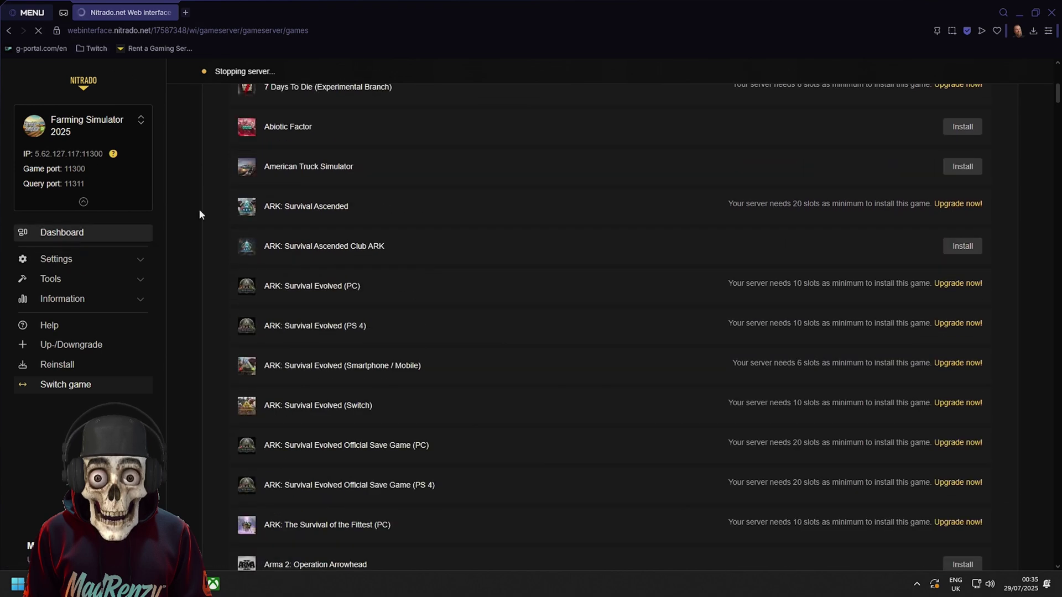
{"action": "scroll", "coordinate": [442, 282], "scroll_direction": "down", "scroll_amount": 5}
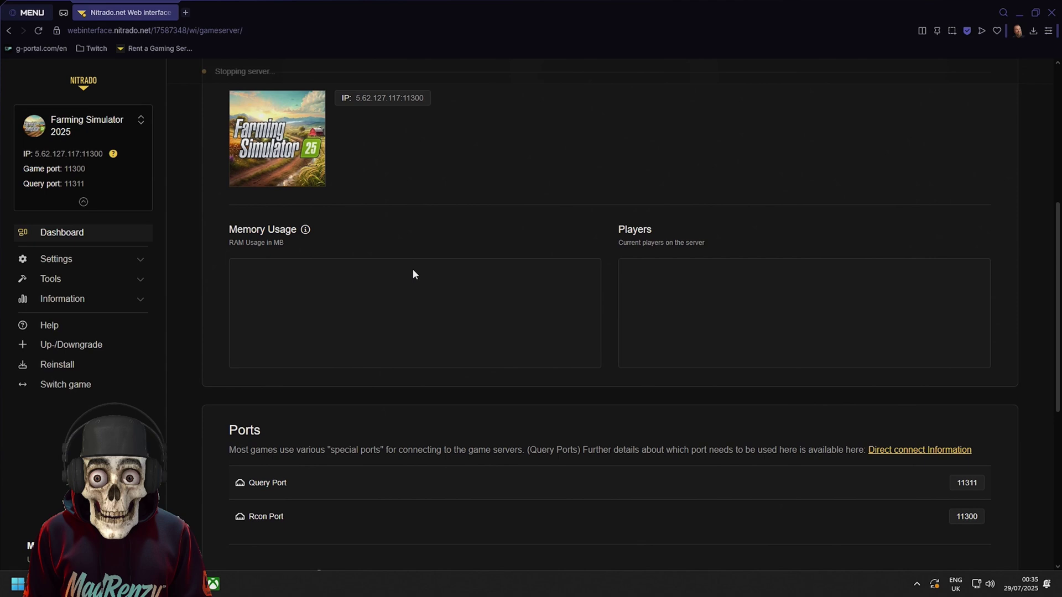
{"action": "scroll", "coordinate": [221, 221], "scroll_direction": "up", "scroll_amount": 3}
{"action": "left_click", "coordinate": [10, 32]}
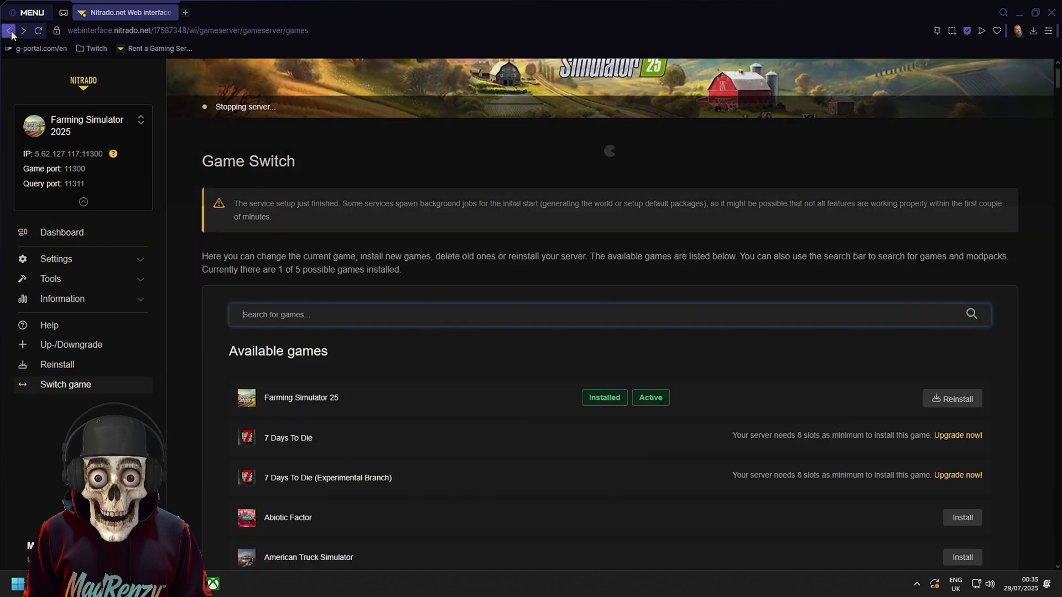
{"action": "left_click", "coordinate": [10, 31]}
Step: Expand the Farming Simulator 25 card and launch its web interface in a new tab
{"action": "scroll", "coordinate": [669, 312], "scroll_direction": "up", "scroll_amount": 4}
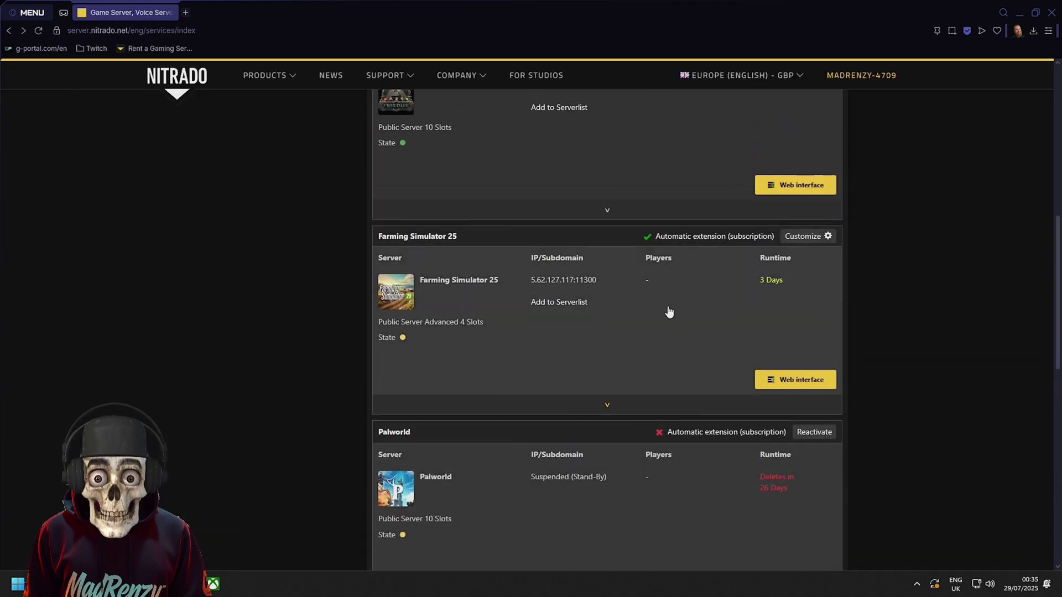
{"action": "left_click", "coordinate": [606, 402]}
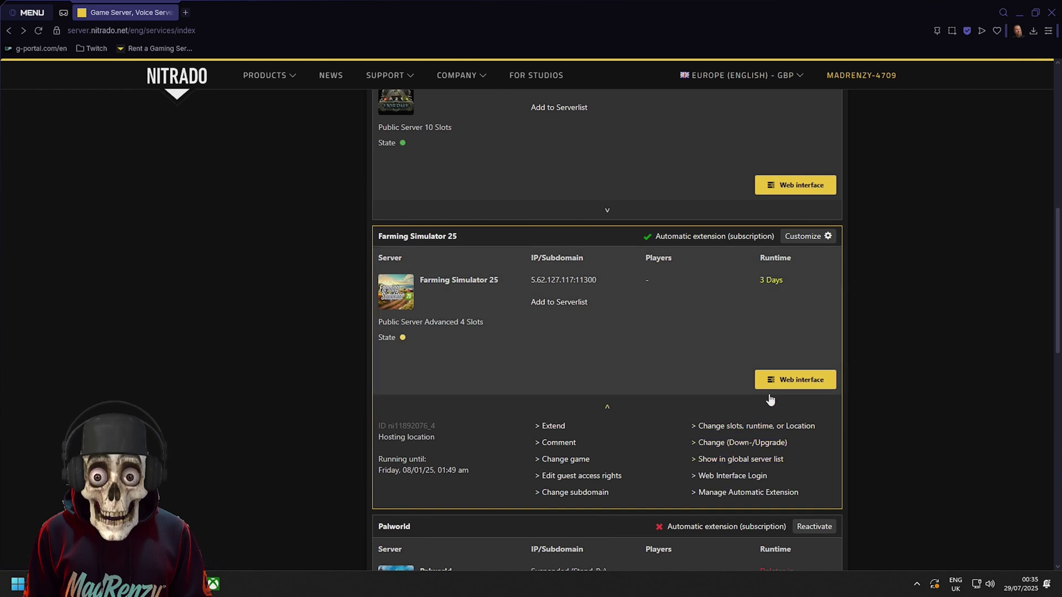
{"action": "left_click", "coordinate": [783, 382]}
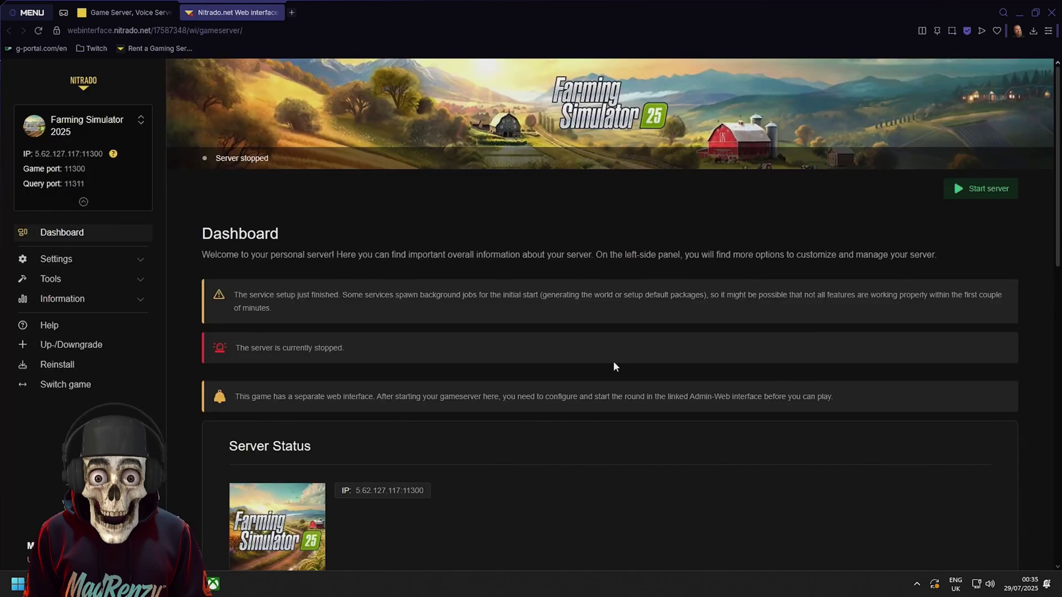
{"action": "left_click_drag", "start_coordinate": [233, 294], "coordinate": [954, 289]}
{"action": "left_click", "coordinate": [466, 276]}
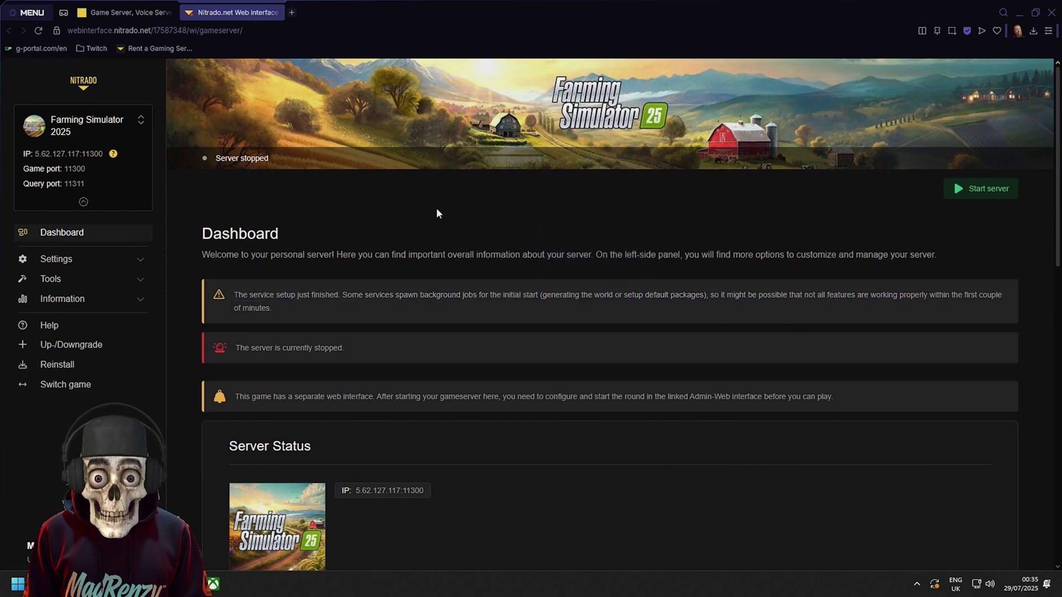
{"action": "left_click_drag", "start_coordinate": [226, 161], "coordinate": [283, 160]}
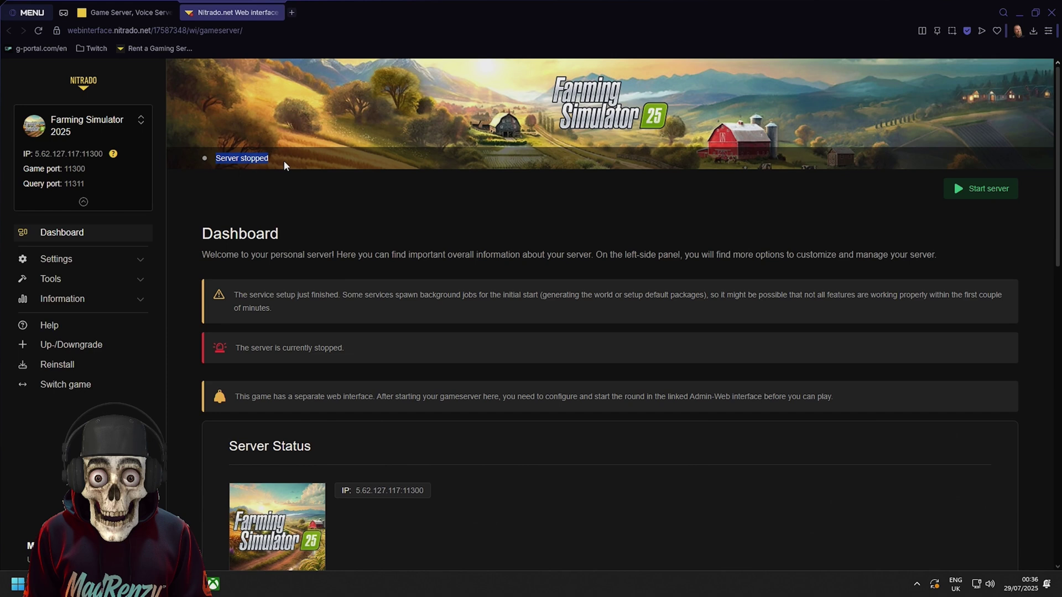
{"action": "left_click", "coordinate": [292, 264]}
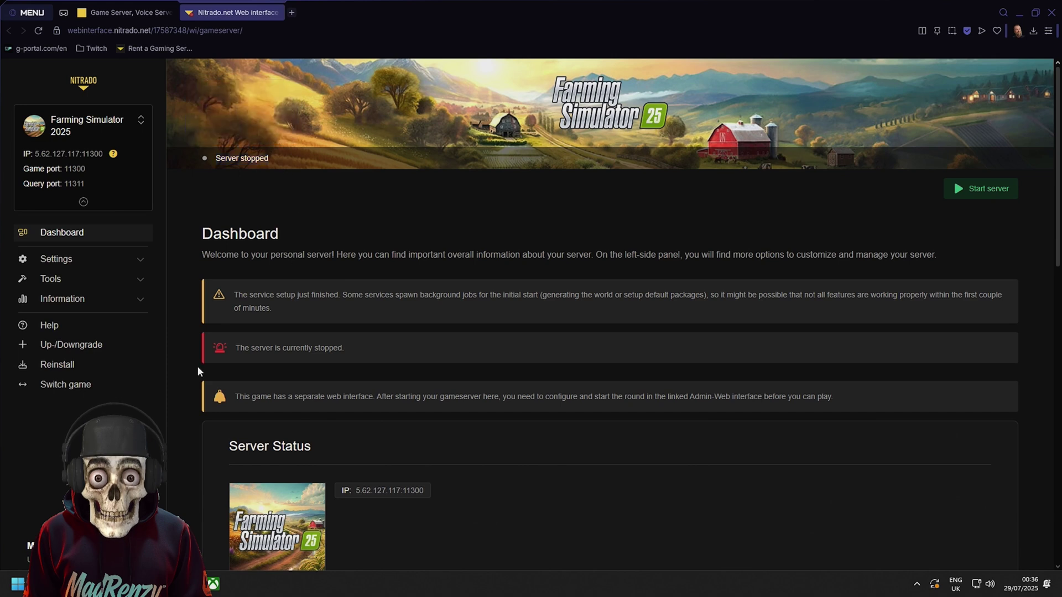
{"action": "scroll", "coordinate": [199, 343], "scroll_direction": "down", "scroll_amount": 2}
{"action": "left_click_drag", "start_coordinate": [221, 239], "coordinate": [351, 239]}
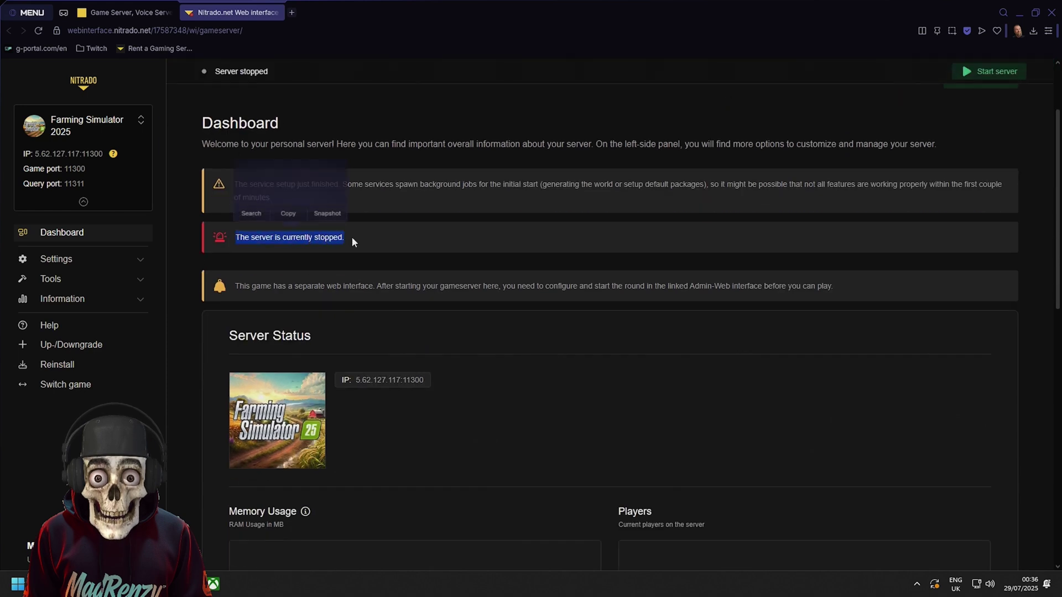
{"action": "left_click", "coordinate": [352, 242]}
{"action": "scroll", "coordinate": [208, 340], "scroll_direction": "down", "scroll_amount": 10}
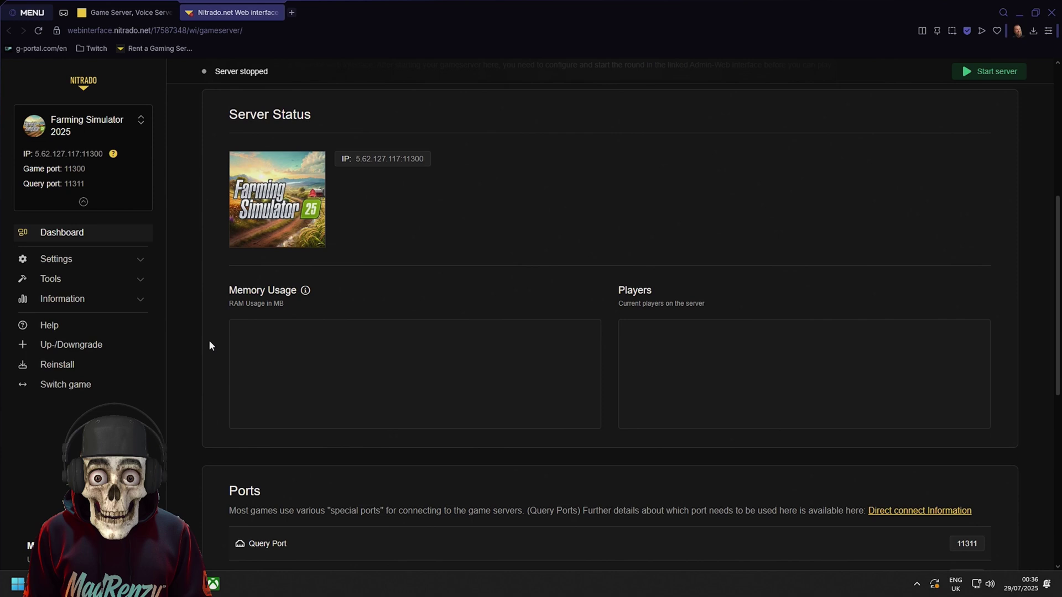
{"action": "scroll", "coordinate": [213, 352], "scroll_direction": "up", "scroll_amount": 1}
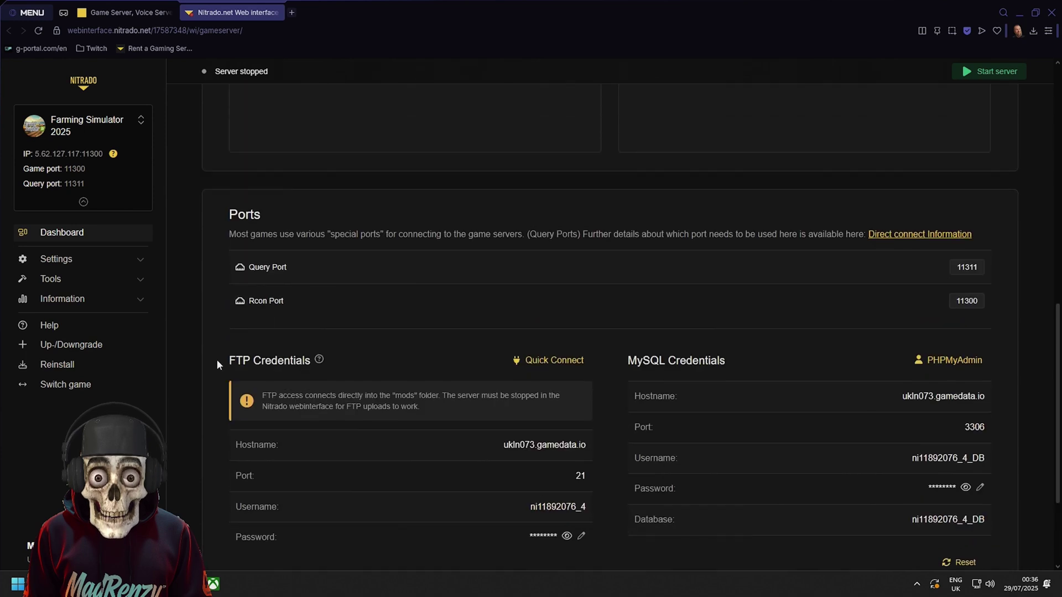
{"action": "scroll", "coordinate": [379, 466], "scroll_direction": "up", "scroll_amount": 9}
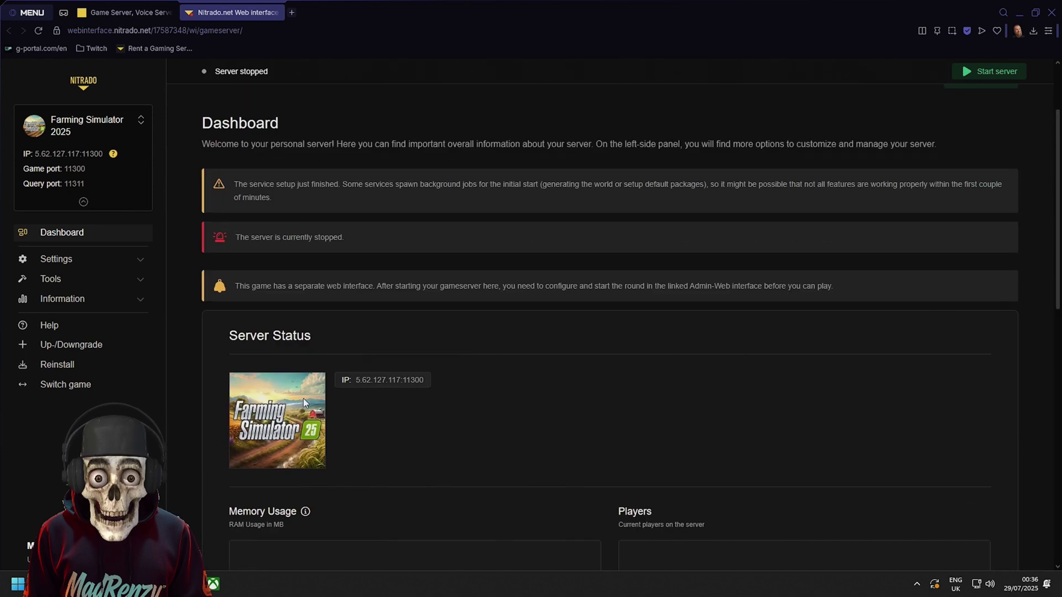
{"action": "scroll", "coordinate": [277, 424], "scroll_direction": "down", "scroll_amount": 4}
{"action": "scroll", "coordinate": [278, 424], "scroll_direction": "down", "scroll_amount": 3}
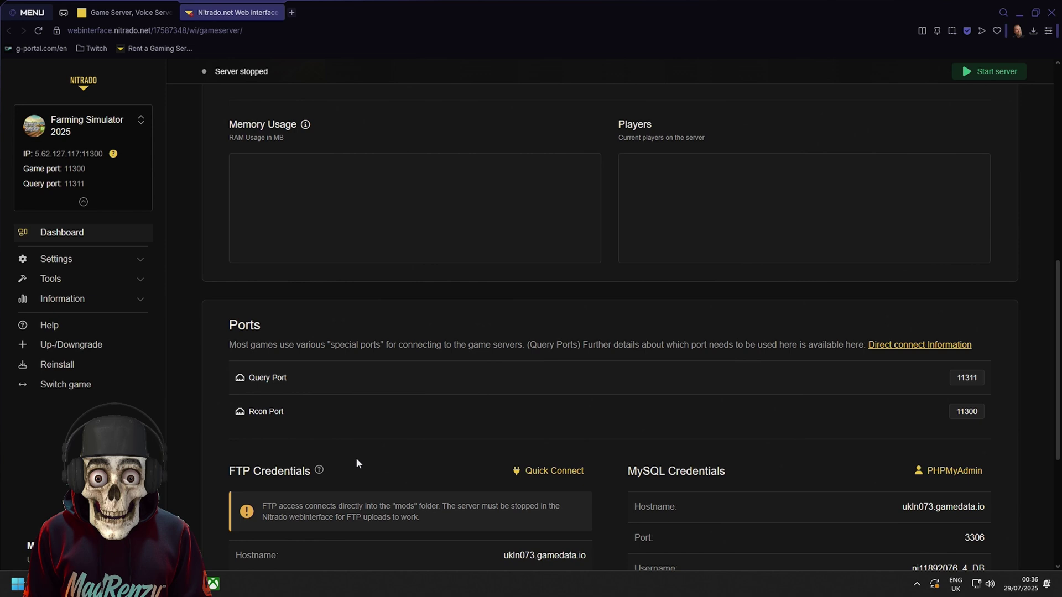
{"action": "scroll", "coordinate": [356, 463], "scroll_direction": "down", "scroll_amount": 4}
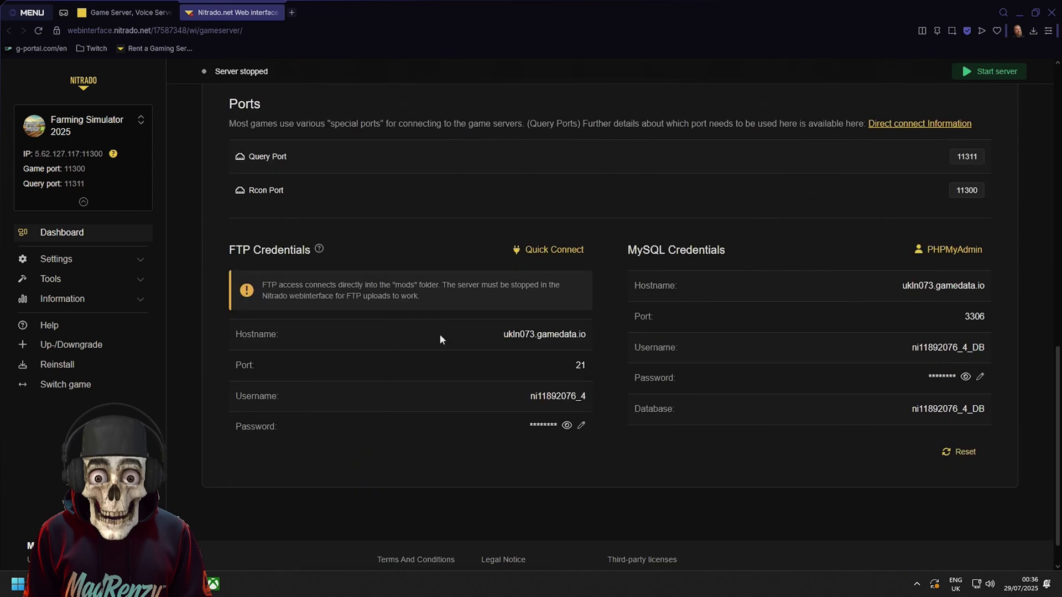
{"action": "scroll", "coordinate": [436, 371], "scroll_direction": "up", "scroll_amount": 9}
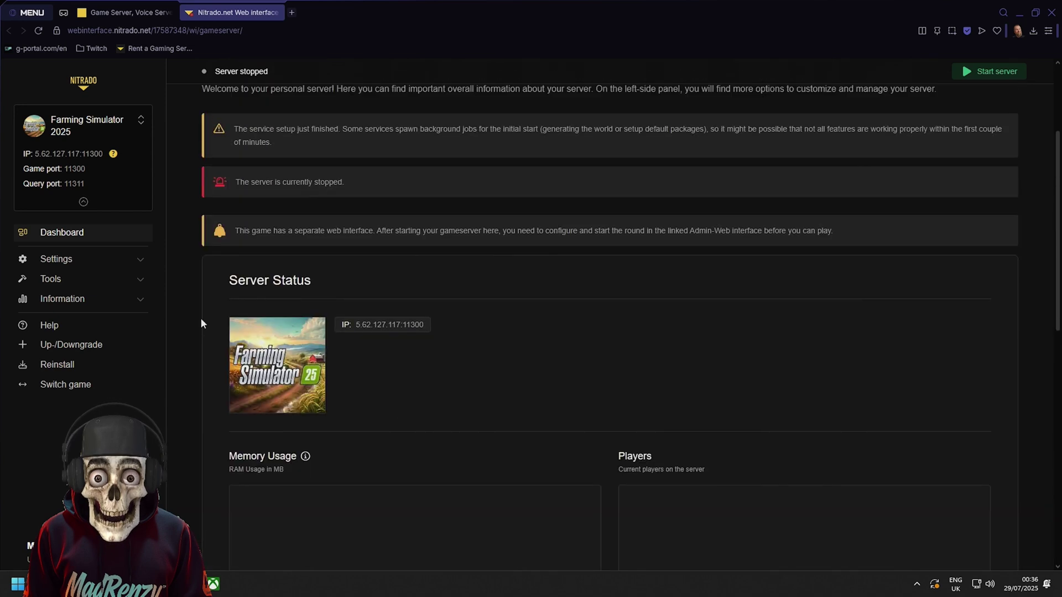
{"action": "scroll", "coordinate": [105, 268], "scroll_direction": "up", "scroll_amount": 3}
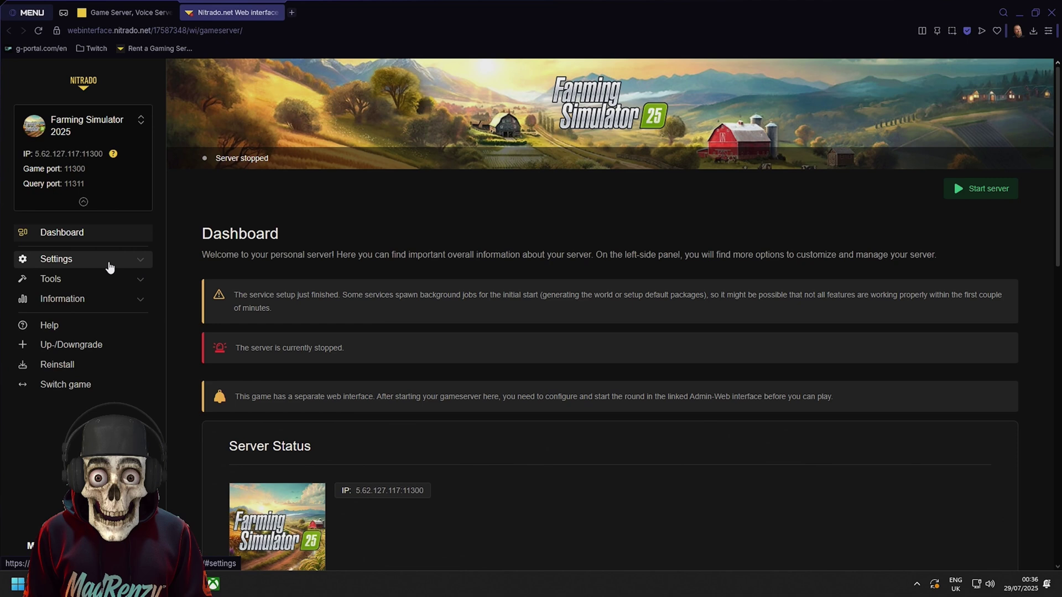
Step: Open the general server settings, briefly view config-file names, and check maximum player options unchanged
{"action": "left_click", "coordinate": [110, 268]}
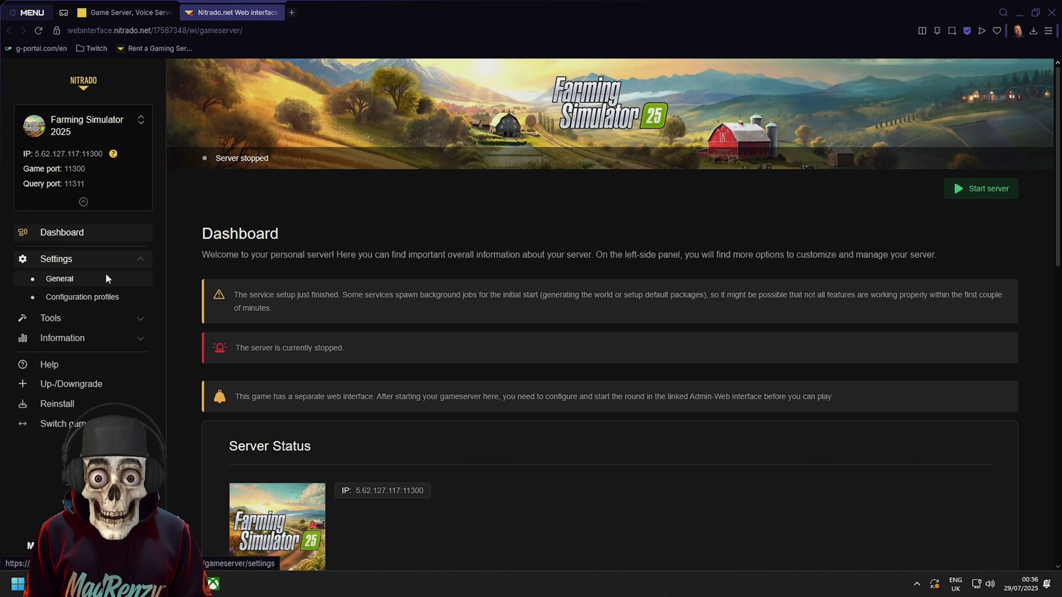
{"action": "left_click", "coordinate": [105, 277]}
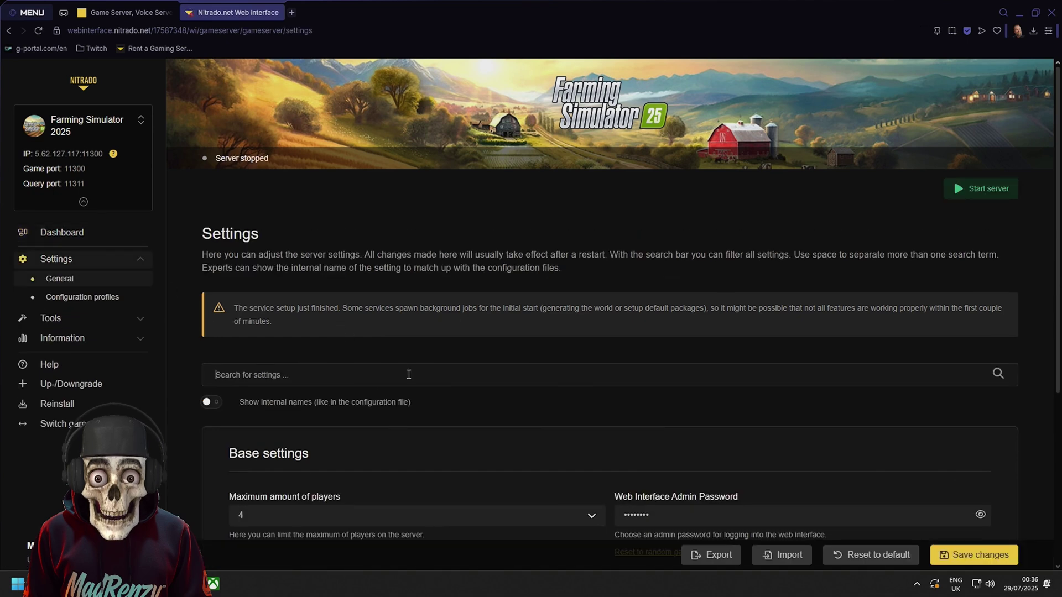
{"action": "scroll", "coordinate": [270, 211], "scroll_direction": "down", "scroll_amount": 5}
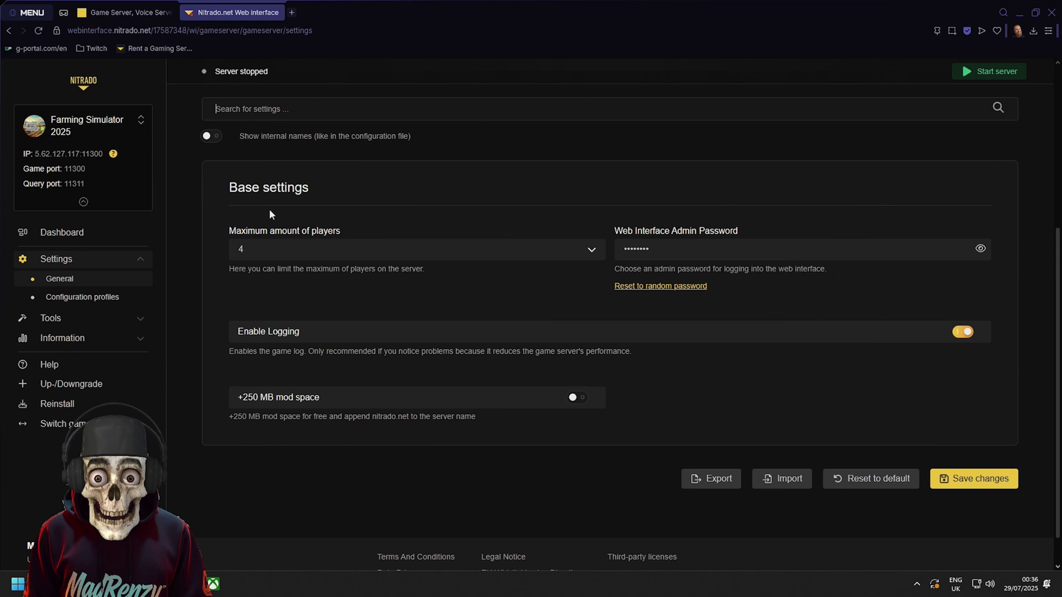
{"action": "left_click", "coordinate": [210, 137]}
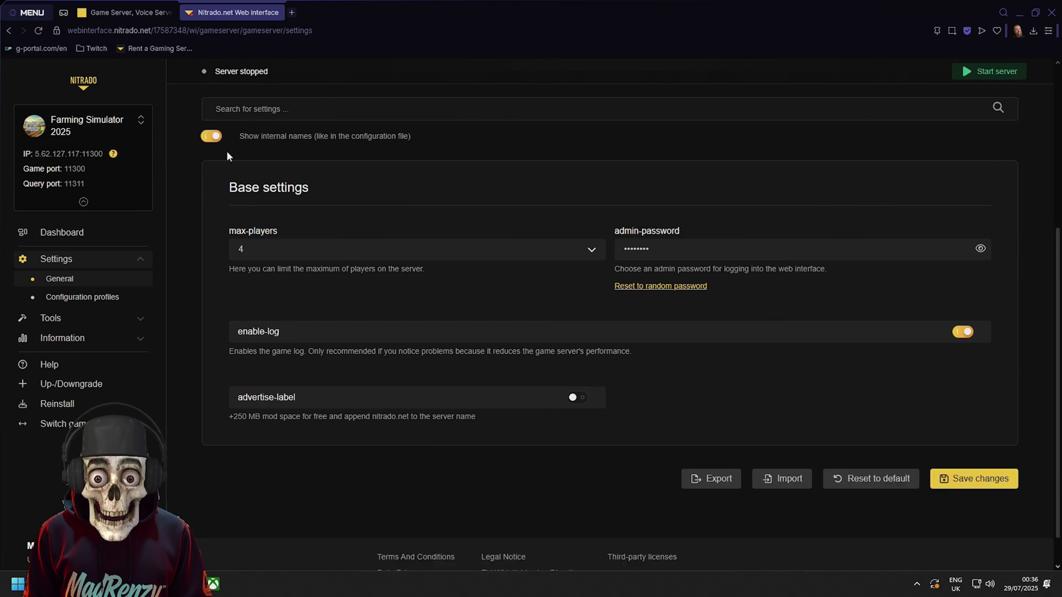
{"action": "scroll", "coordinate": [260, 141], "scroll_direction": "down", "scroll_amount": 1}
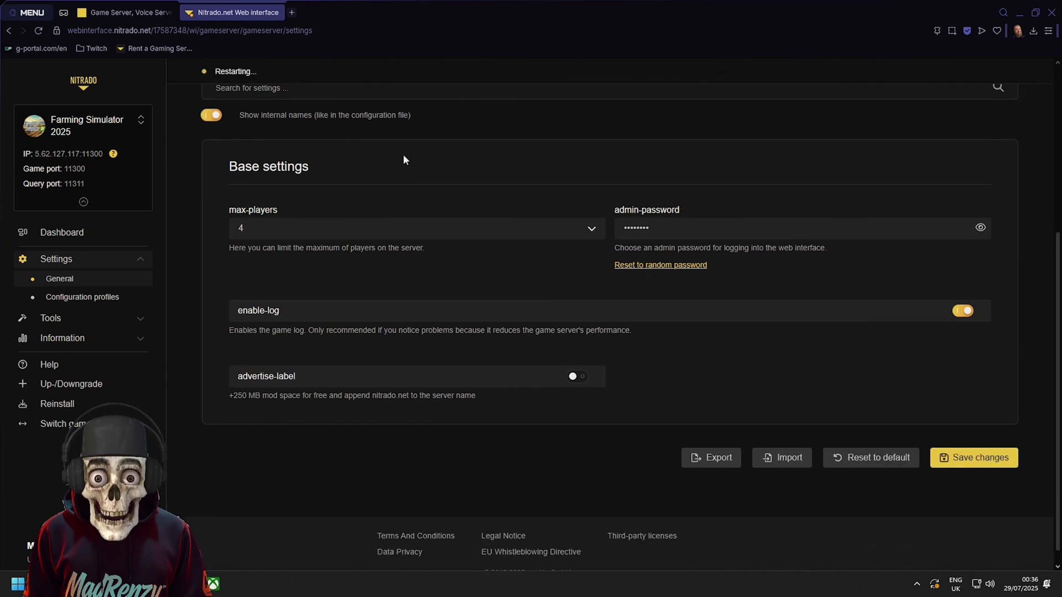
{"action": "left_click", "coordinate": [211, 116]}
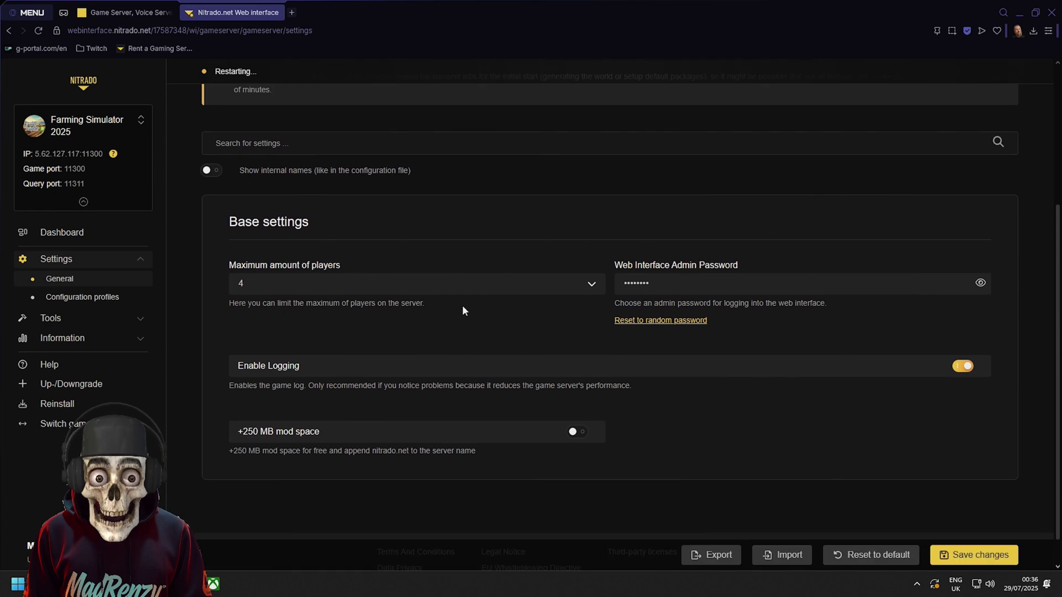
{"action": "scroll", "coordinate": [271, 287], "scroll_direction": "down", "scroll_amount": 1}
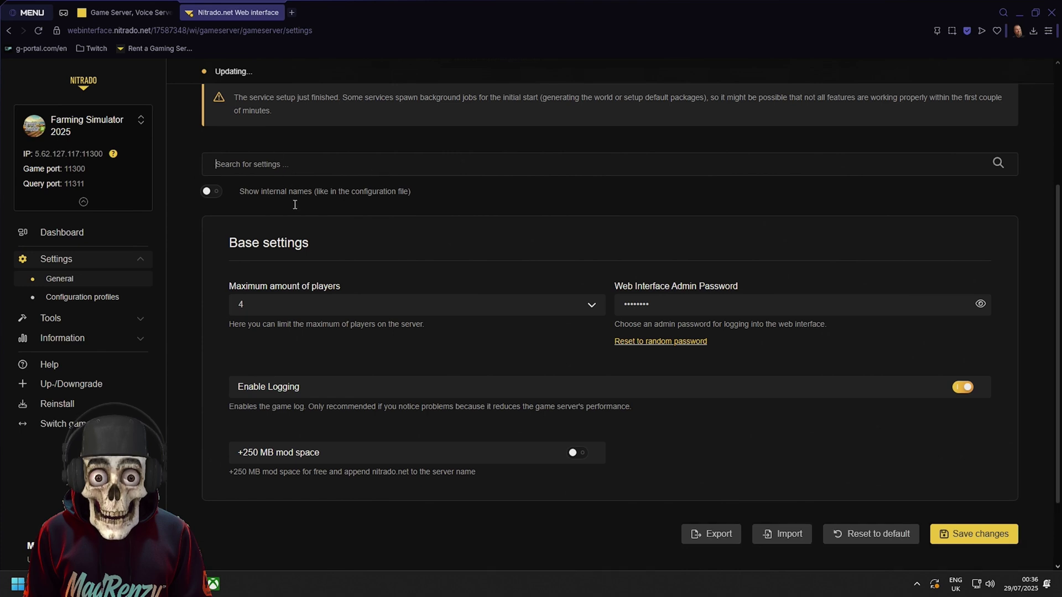
{"action": "scroll", "coordinate": [253, 309], "scroll_direction": "down", "scroll_amount": 2}
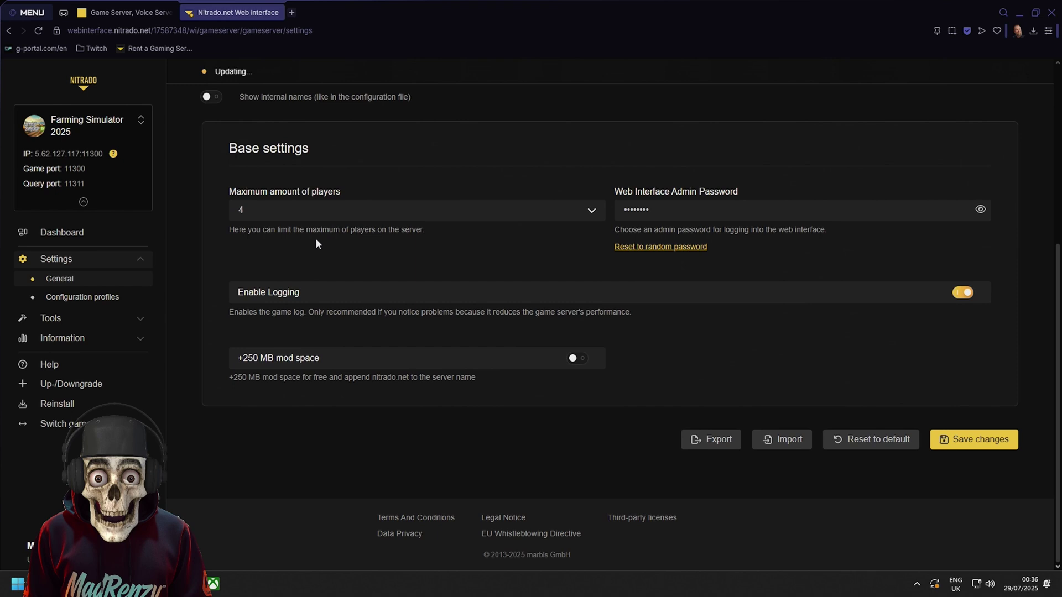
{"action": "left_click", "coordinate": [332, 215]}
{"action": "left_click", "coordinate": [384, 213]}
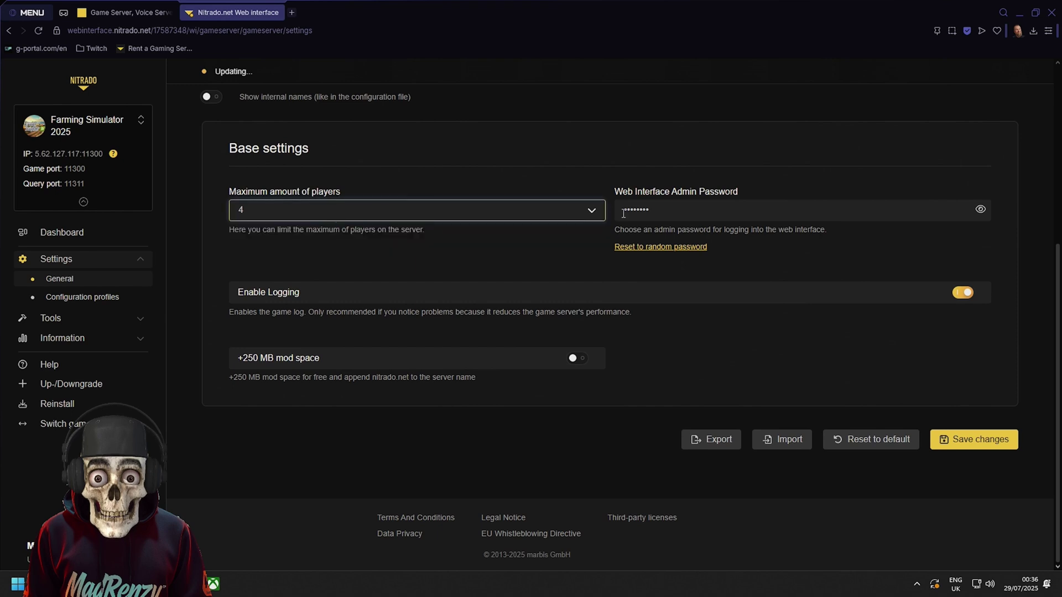
Step: Reset the web admin password to a new random one
{"action": "left_click", "coordinate": [662, 207]}
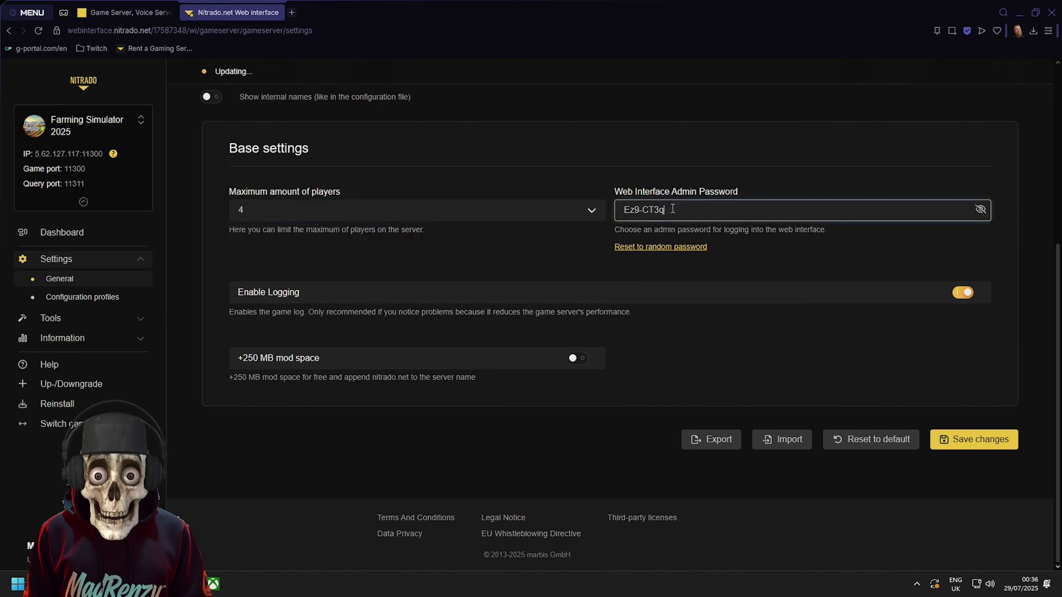
{"action": "left_click_drag", "start_coordinate": [671, 209], "coordinate": [622, 215]}
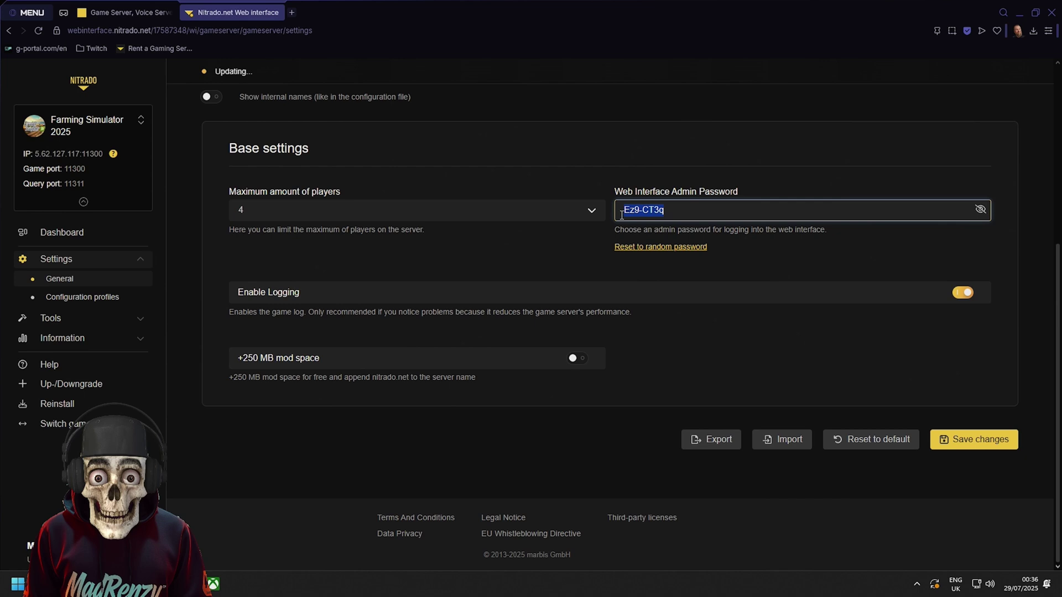
{"action": "left_click", "coordinate": [592, 260]}
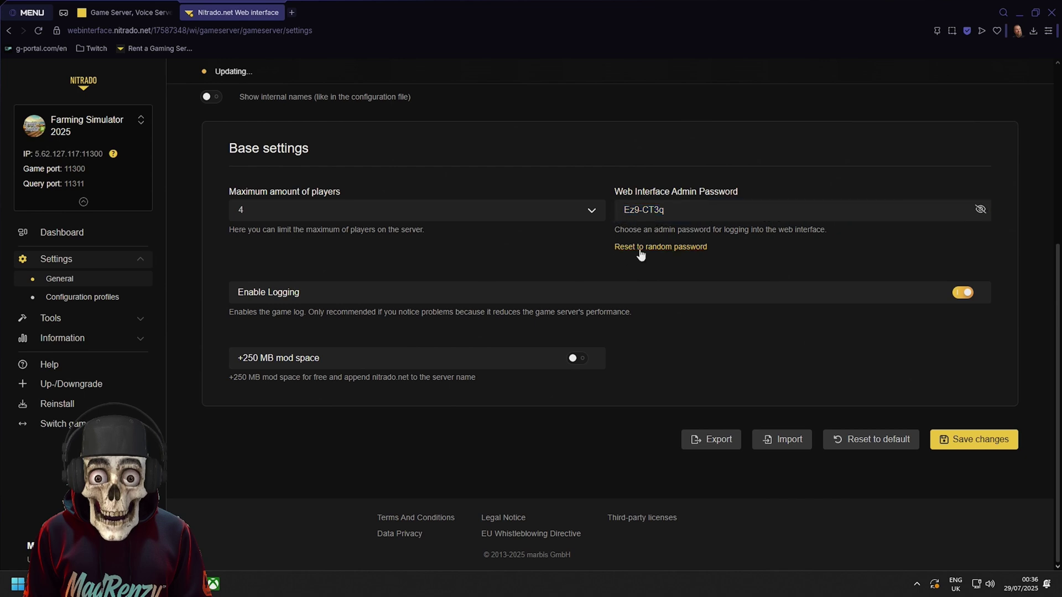
{"action": "left_click", "coordinate": [686, 247]}
{"action": "left_click", "coordinate": [980, 226]}
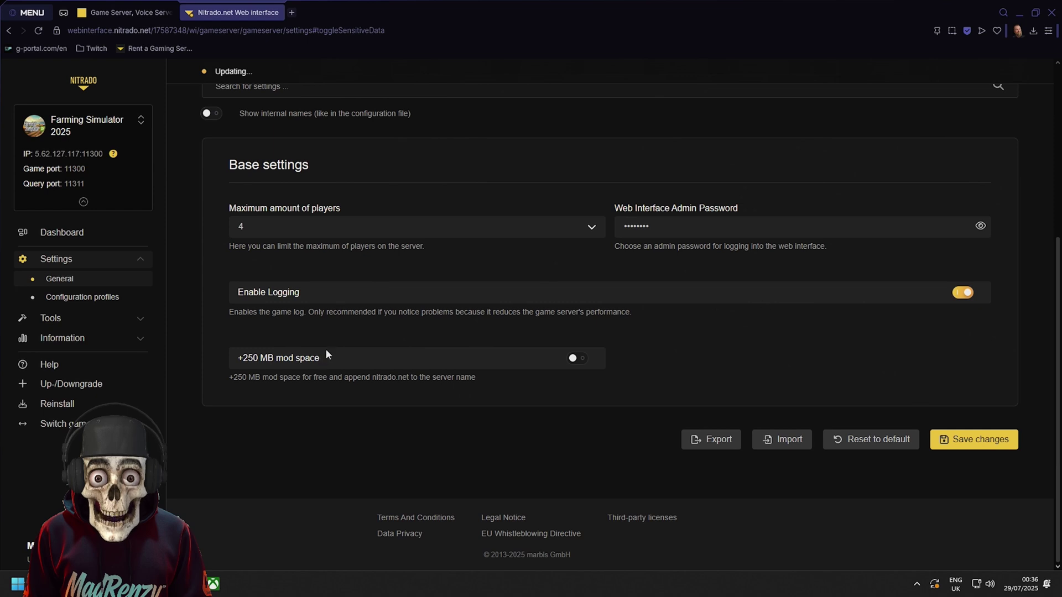
Step: Turn on the +250 MB mod space and save the server settings
{"action": "left_click", "coordinate": [575, 359]}
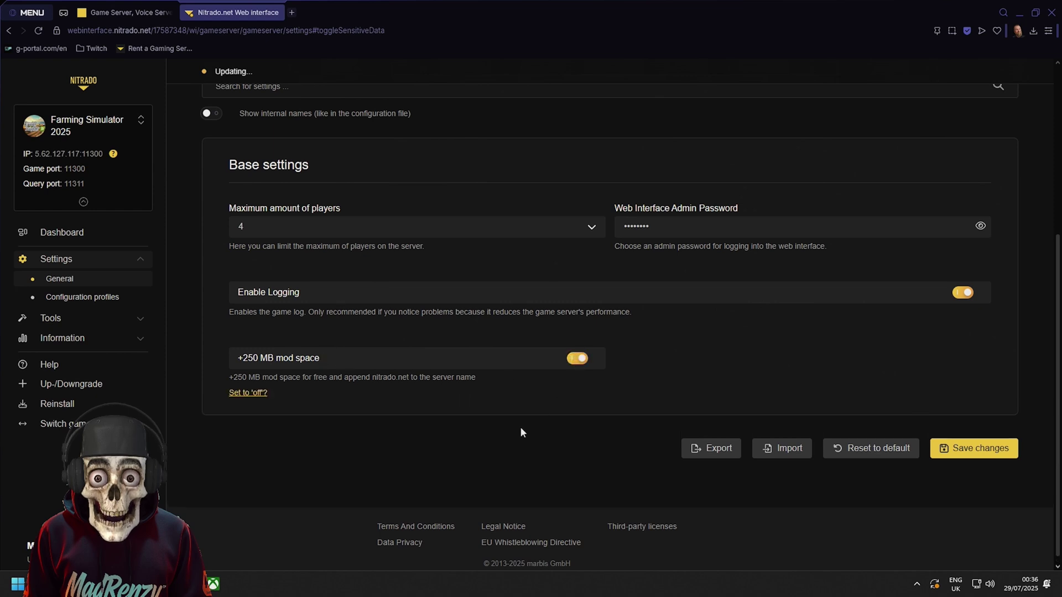
{"action": "left_click_drag", "start_coordinate": [237, 357], "coordinate": [256, 359]}
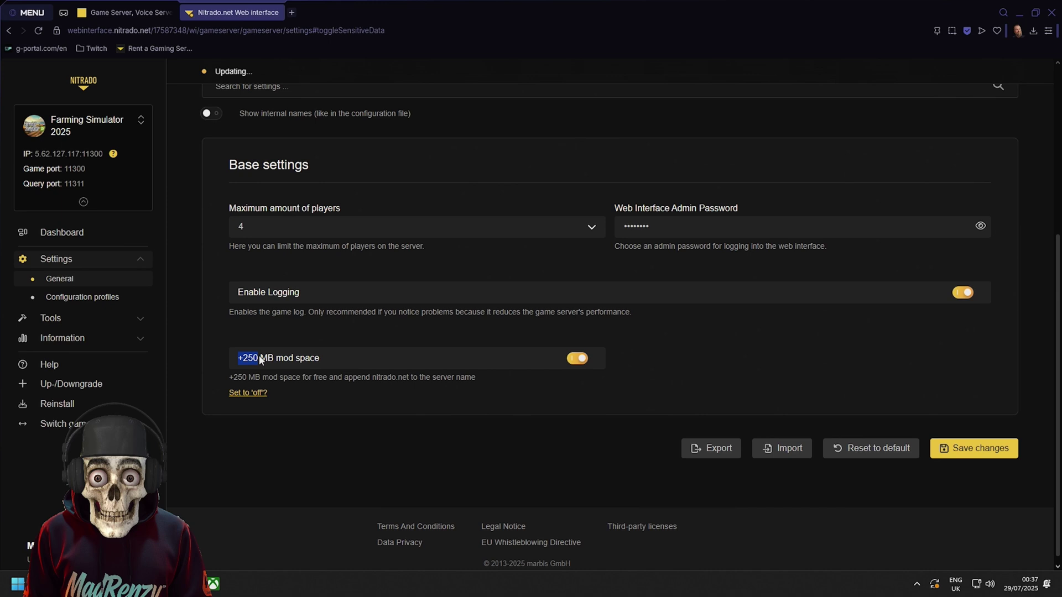
{"action": "left_click", "coordinate": [343, 366]}
{"action": "scroll", "coordinate": [405, 420], "scroll_direction": "down", "scroll_amount": 1}
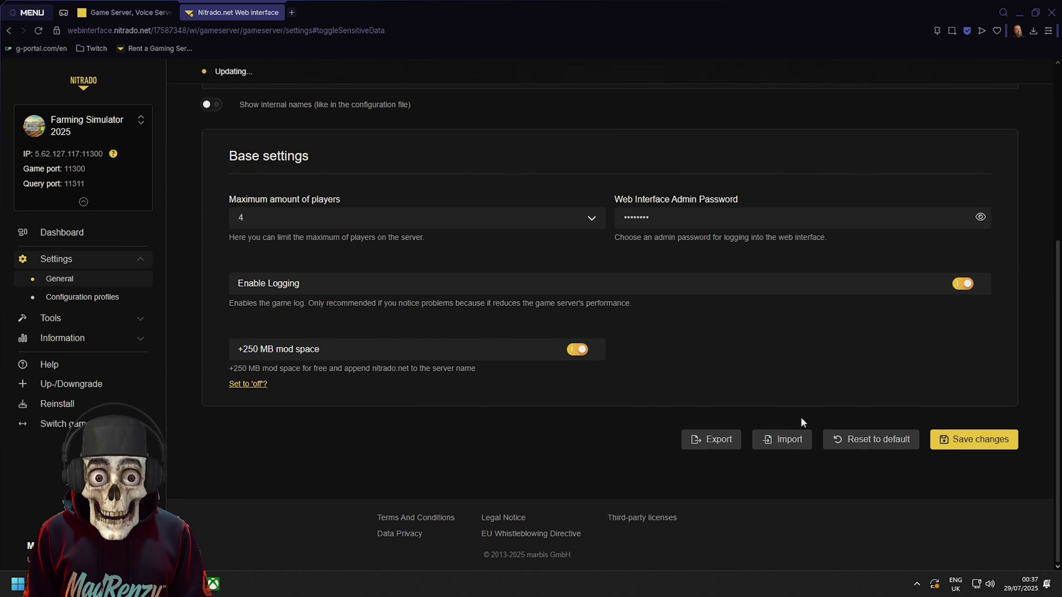
{"action": "left_click", "coordinate": [977, 439]}
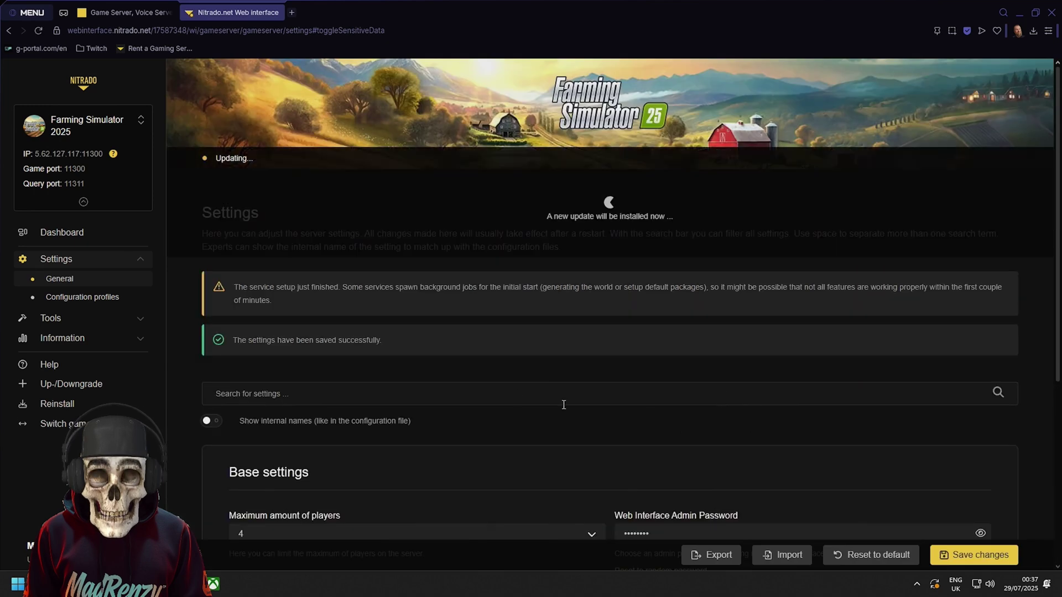
Step: Review the configuration profiles, then open Backup Management under Tools, which lists no backups
{"action": "left_click", "coordinate": [496, 390]}
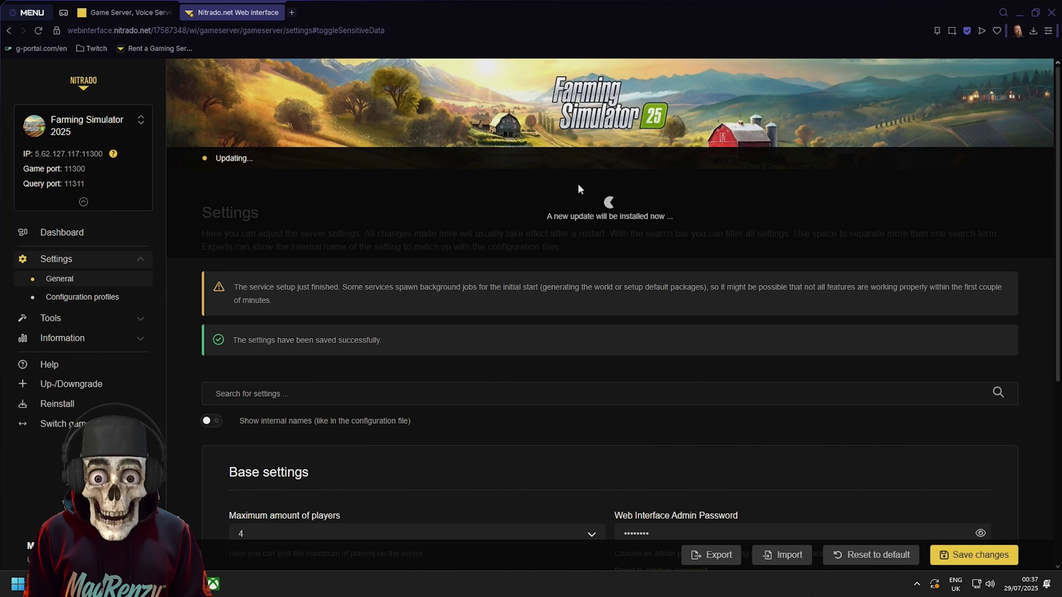
{"action": "scroll", "coordinate": [411, 319], "scroll_direction": "down", "scroll_amount": 3}
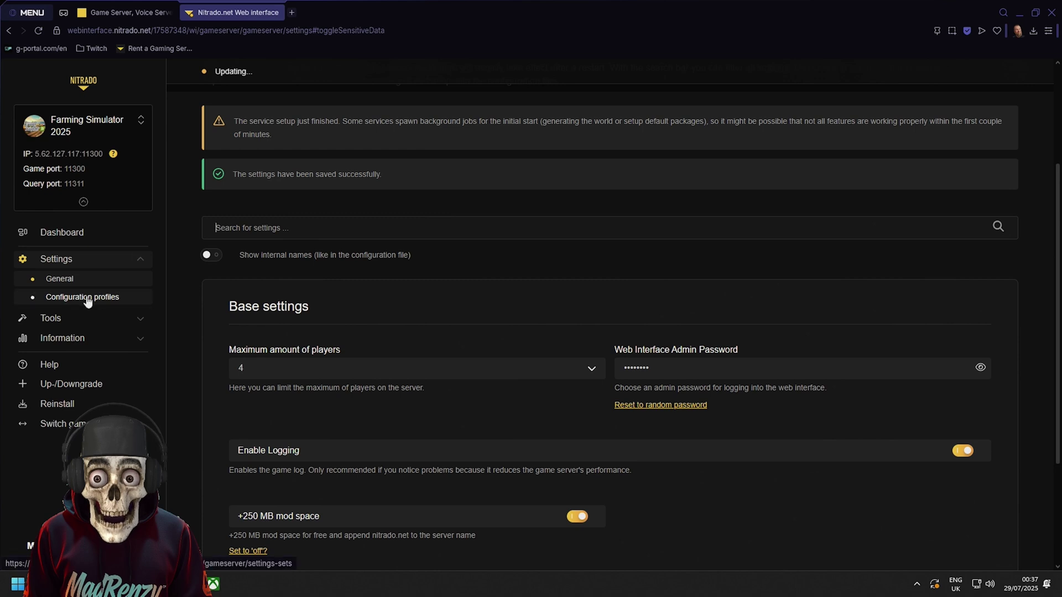
{"action": "left_click", "coordinate": [111, 297]}
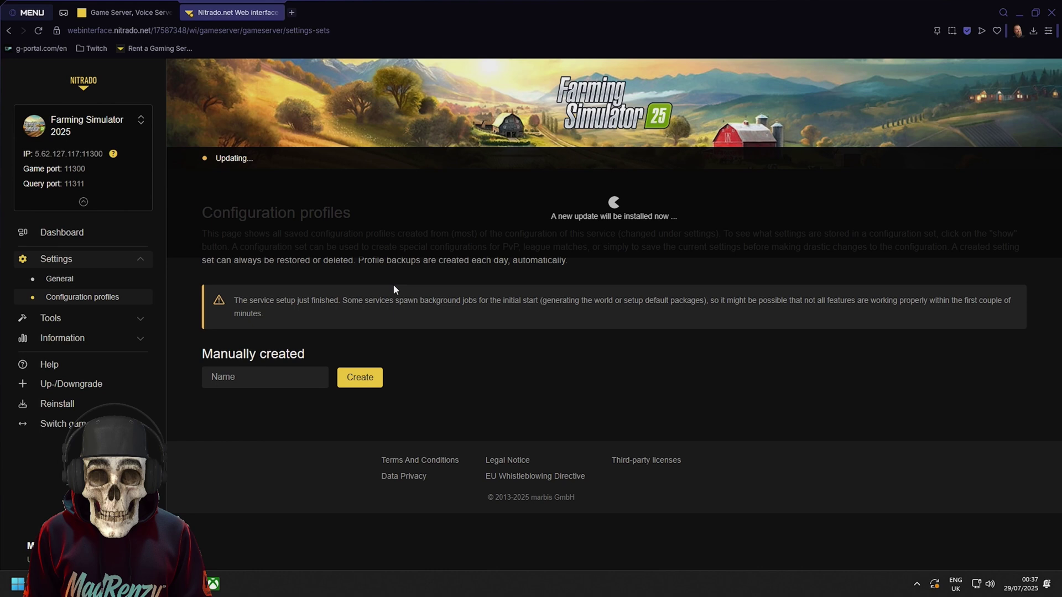
{"action": "left_click", "coordinate": [71, 324]}
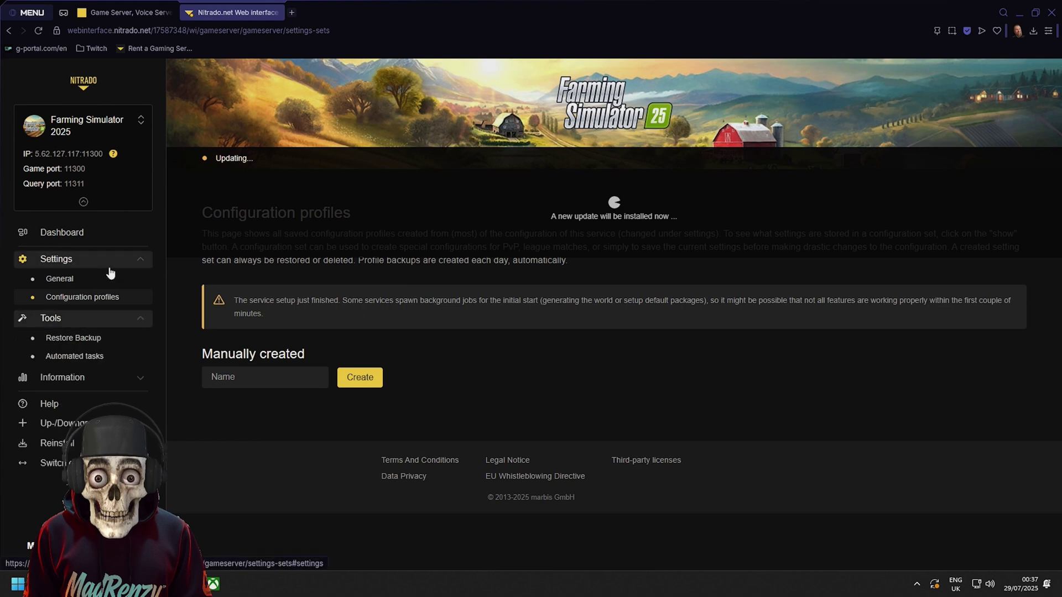
{"action": "left_click", "coordinate": [87, 340]}
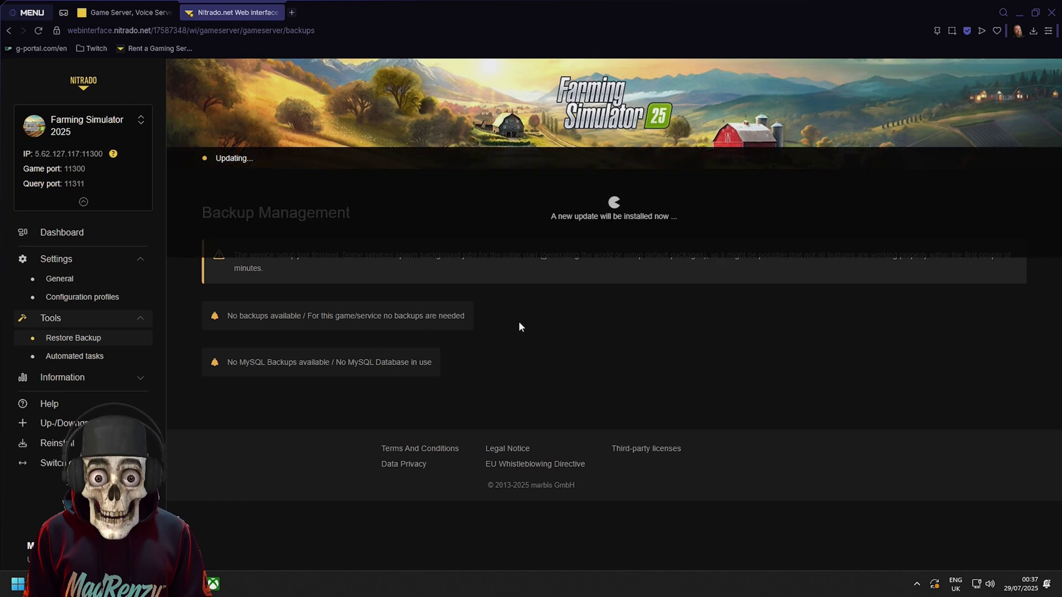
Step: Open Automated tasks, check the Hour options, and locate the game_server_restart task at 06:01
{"action": "left_click", "coordinate": [90, 356]}
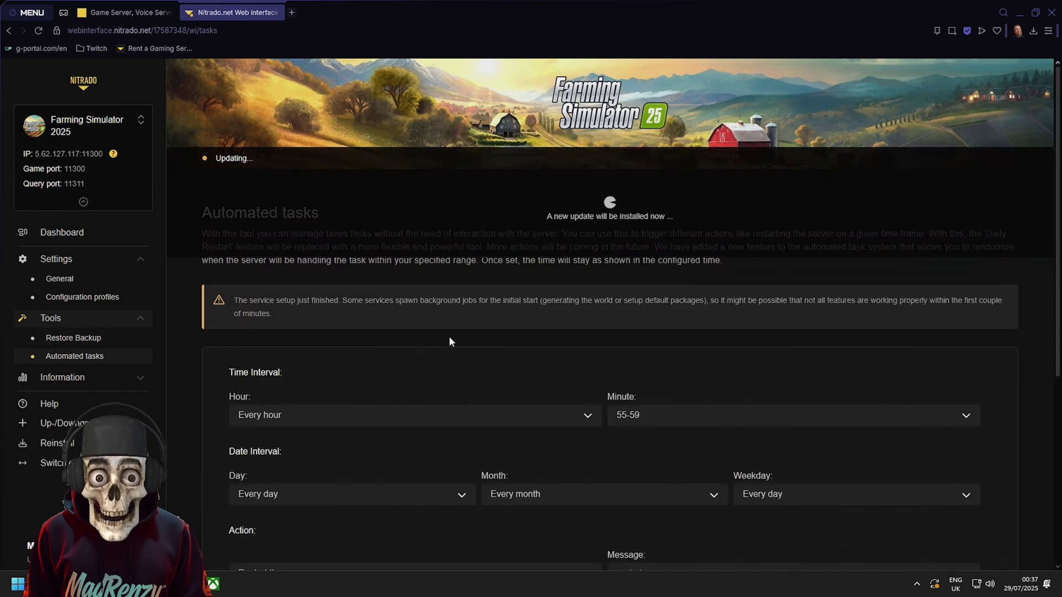
{"action": "scroll", "coordinate": [368, 365], "scroll_direction": "down", "scroll_amount": 2}
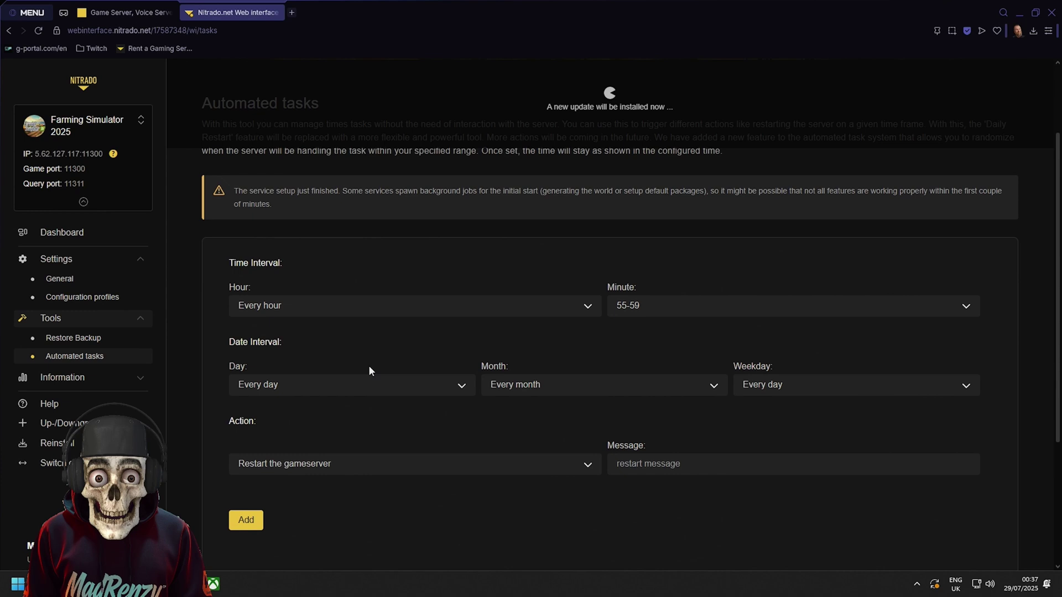
{"action": "left_click", "coordinate": [588, 306]}
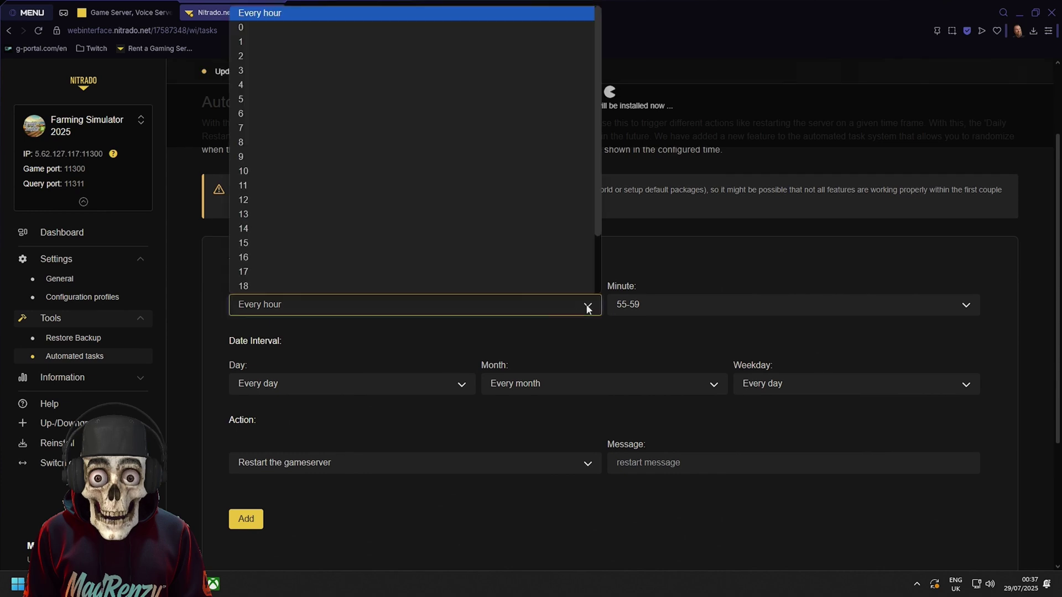
{"action": "scroll", "coordinate": [481, 243], "scroll_direction": "down", "scroll_amount": 2}
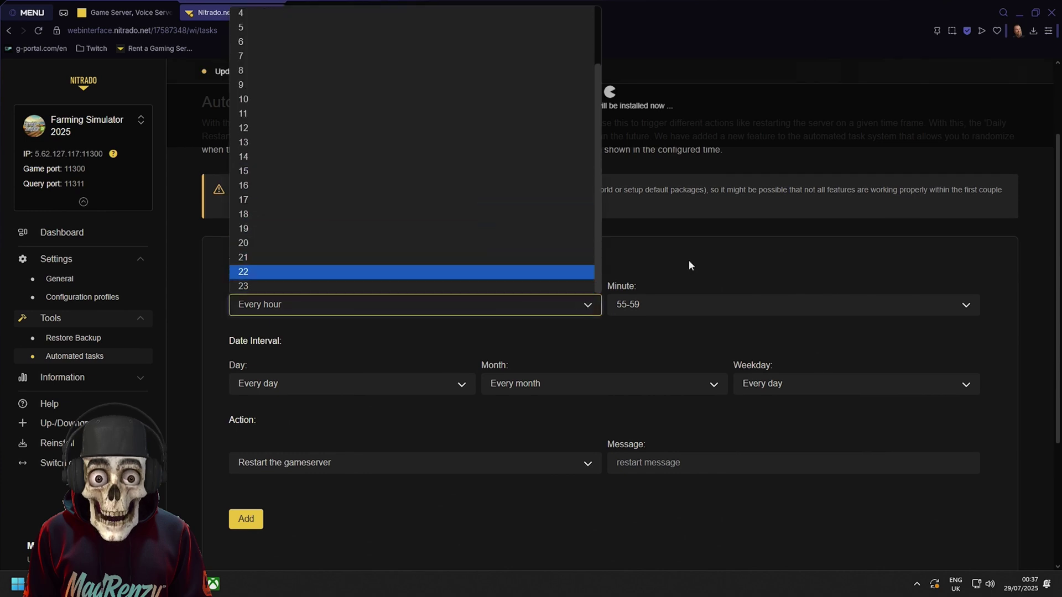
{"action": "left_click", "coordinate": [733, 282]}
{"action": "scroll", "coordinate": [502, 386], "scroll_direction": "down", "scroll_amount": 4}
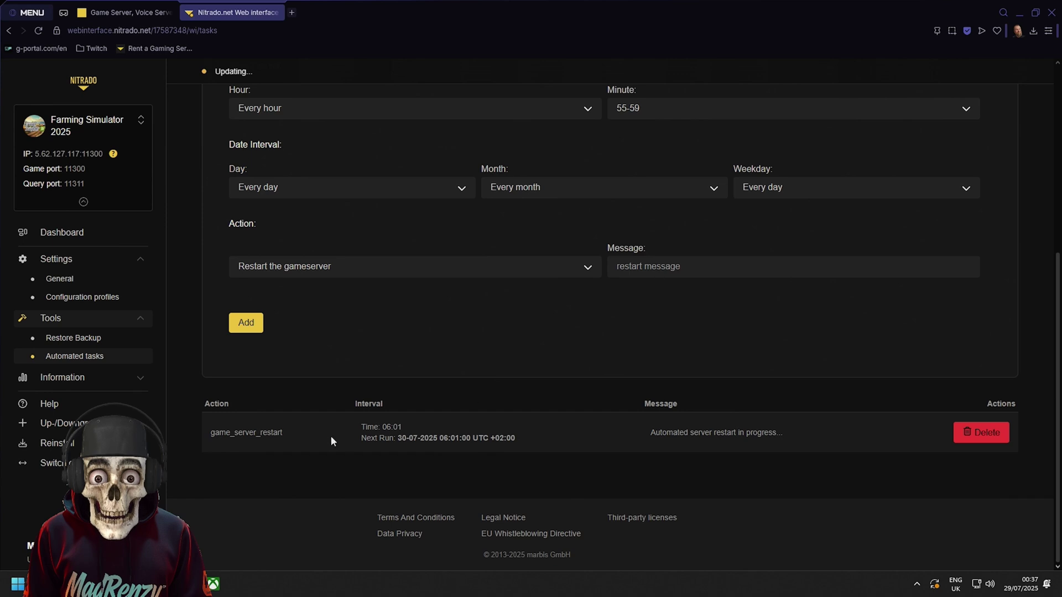
{"action": "left_click_drag", "start_coordinate": [361, 426], "coordinate": [403, 428]}
{"action": "left_click_drag", "start_coordinate": [510, 437], "coordinate": [522, 437]}
{"action": "left_click", "coordinate": [522, 437]}
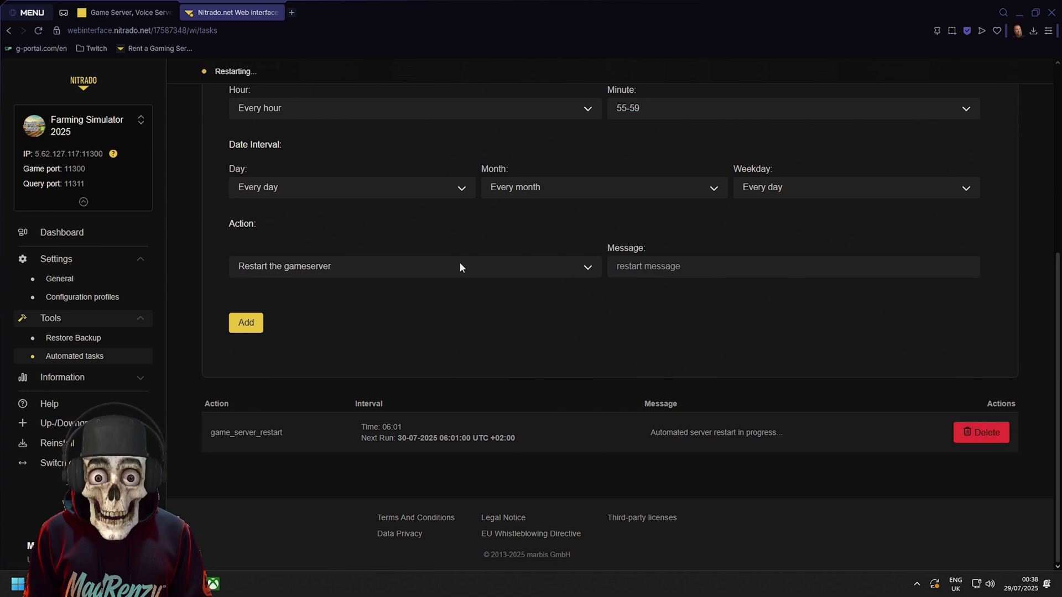
Step: Check the Event Log under Information, then view Log Files, which shows no log file yet
{"action": "left_click", "coordinate": [81, 377]}
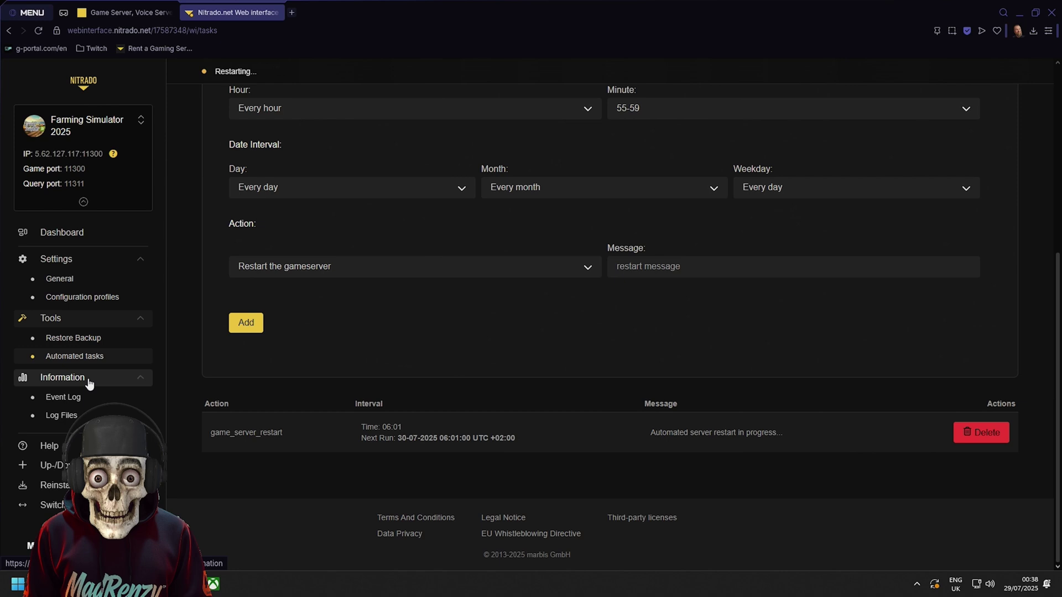
{"action": "left_click", "coordinate": [91, 397]}
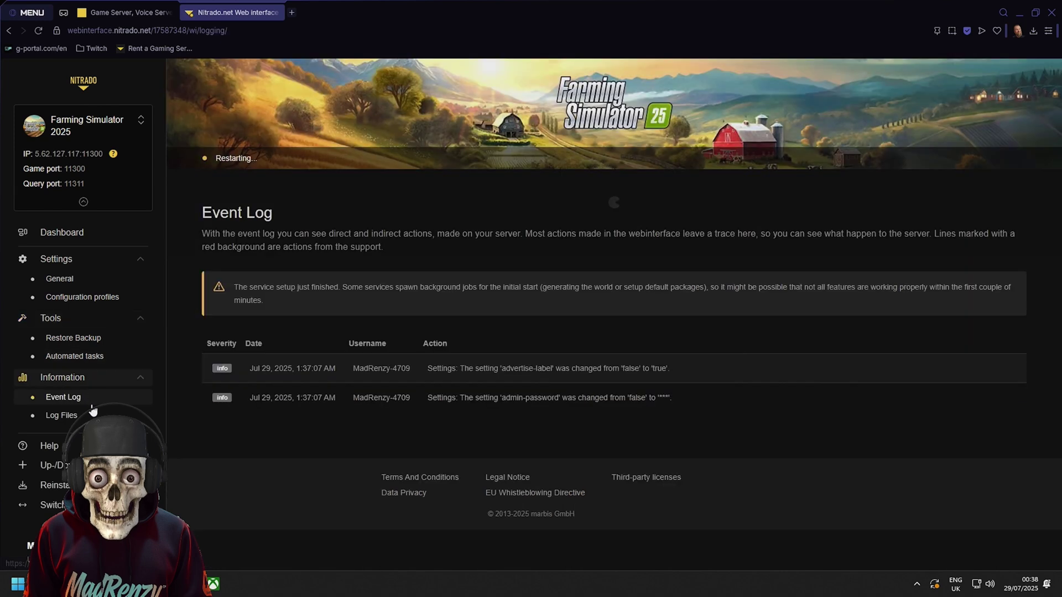
{"action": "left_click", "coordinate": [93, 415]}
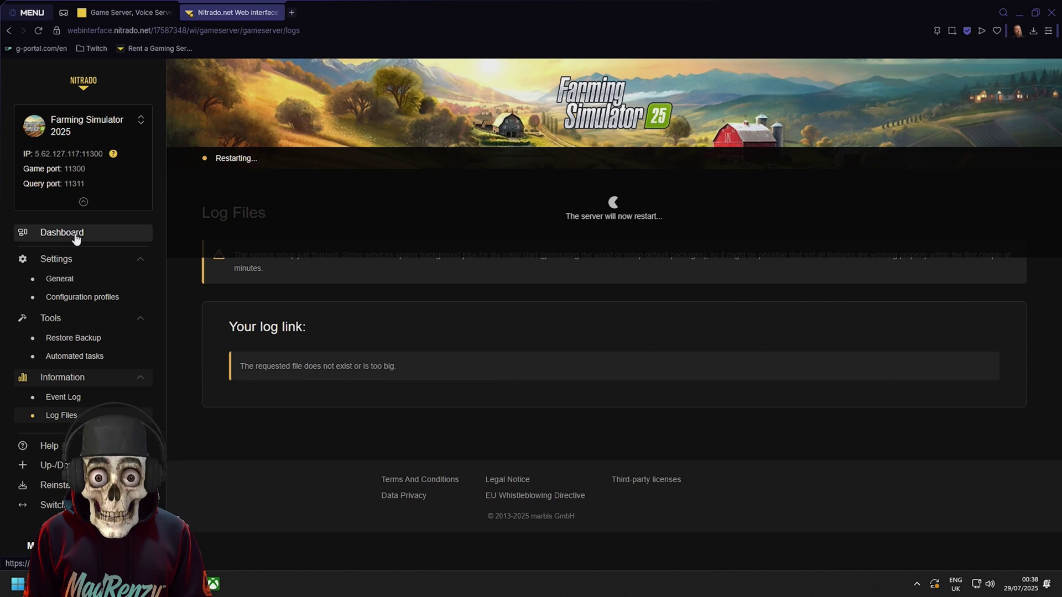
Step: Go back to the Dashboard of the now-running server and select its IP address
{"action": "left_click", "coordinate": [75, 236]}
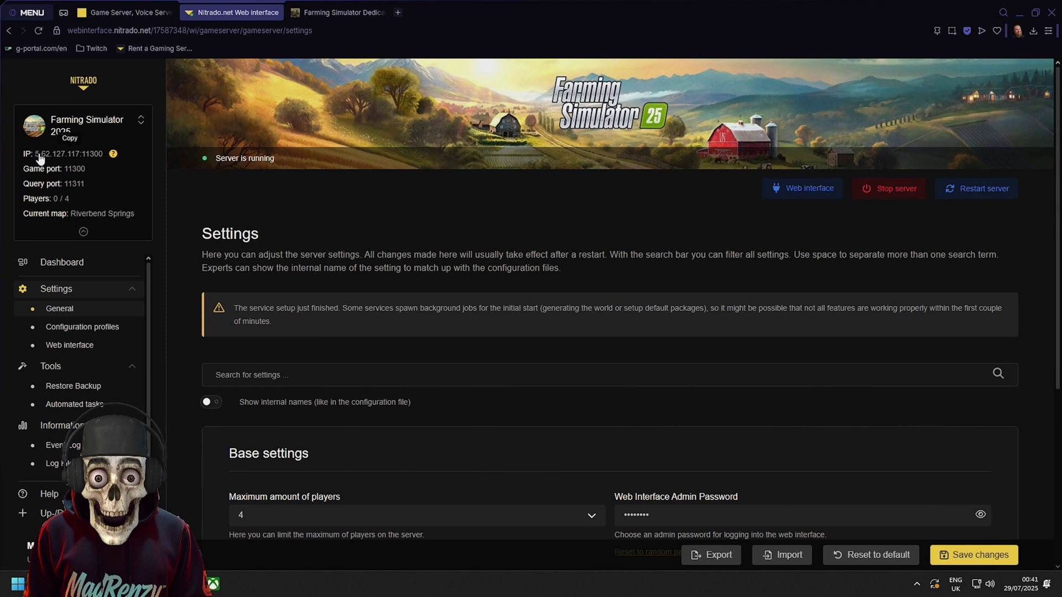
{"action": "left_click_drag", "start_coordinate": [35, 154], "coordinate": [105, 162]}
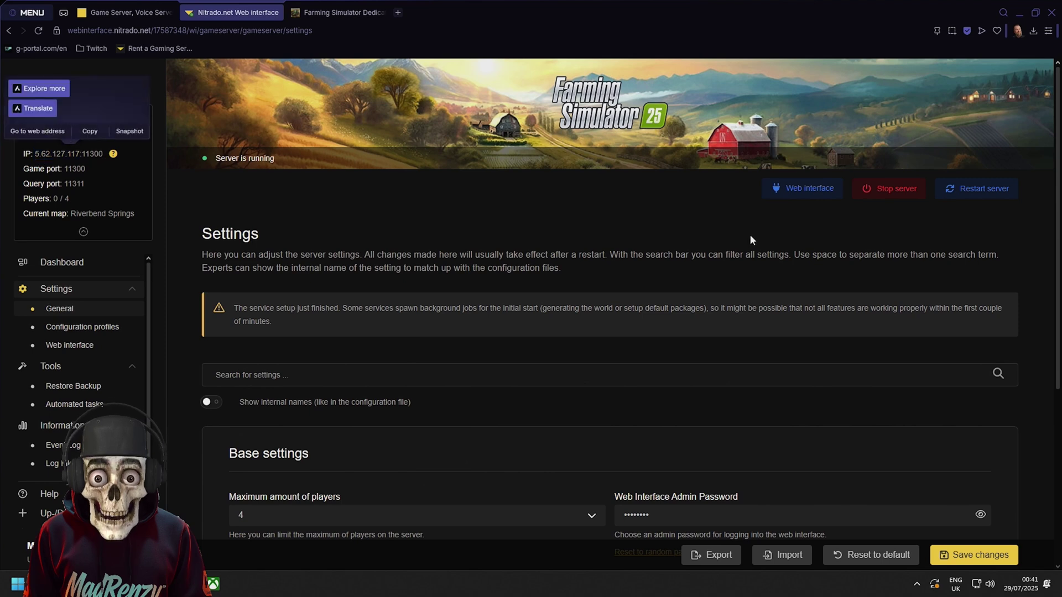
Step: Launch the Web interface to open the Amazing Rye dedicated server login page in a new tab
{"action": "left_click", "coordinate": [787, 200]}
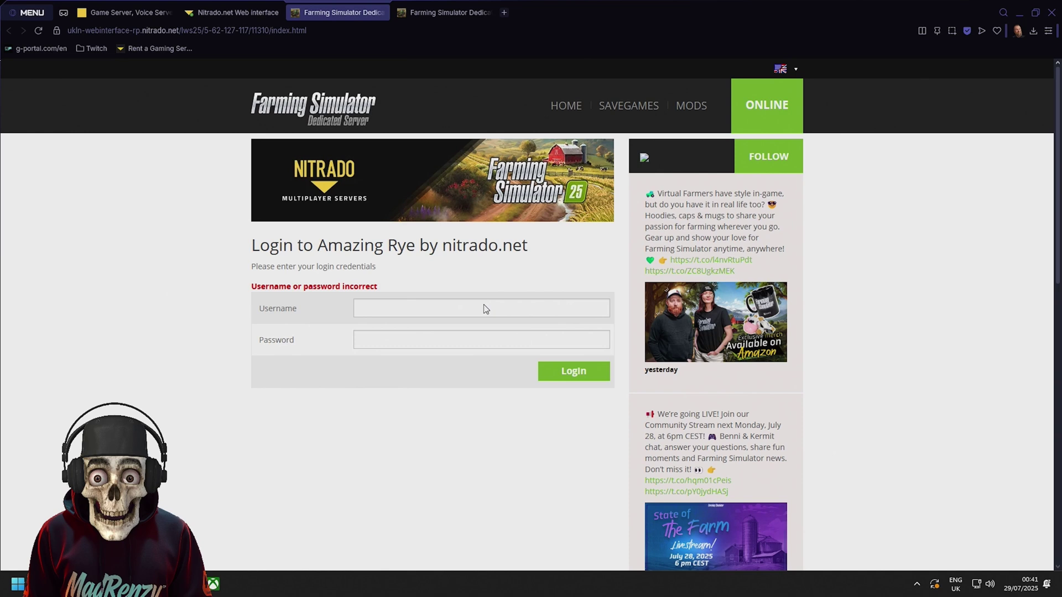
{"action": "scroll", "coordinate": [358, 404], "scroll_direction": "down", "scroll_amount": 5}
{"action": "scroll", "coordinate": [358, 405], "scroll_direction": "up", "scroll_amount": 5}
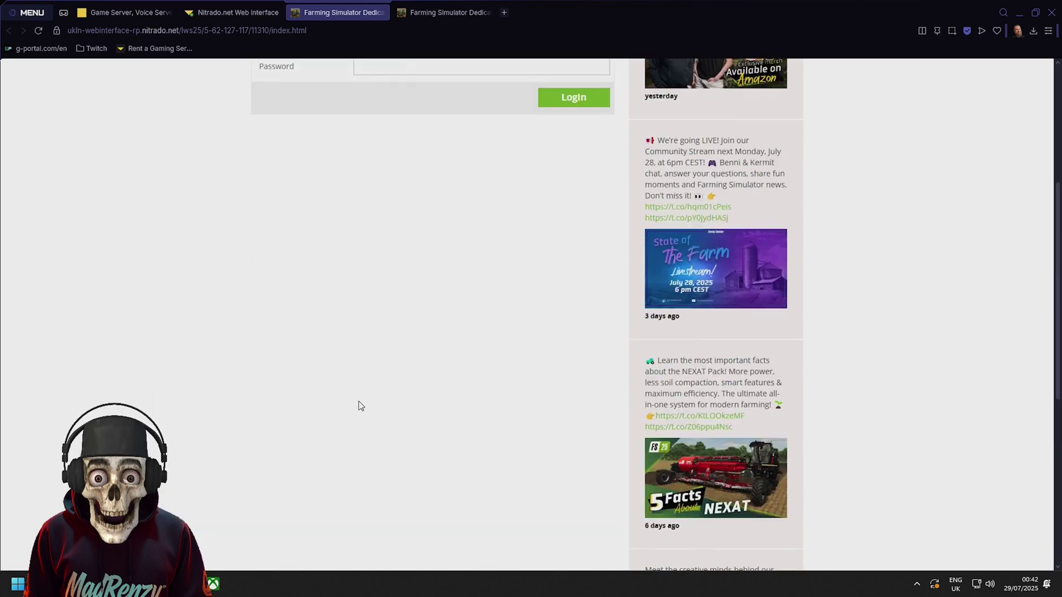